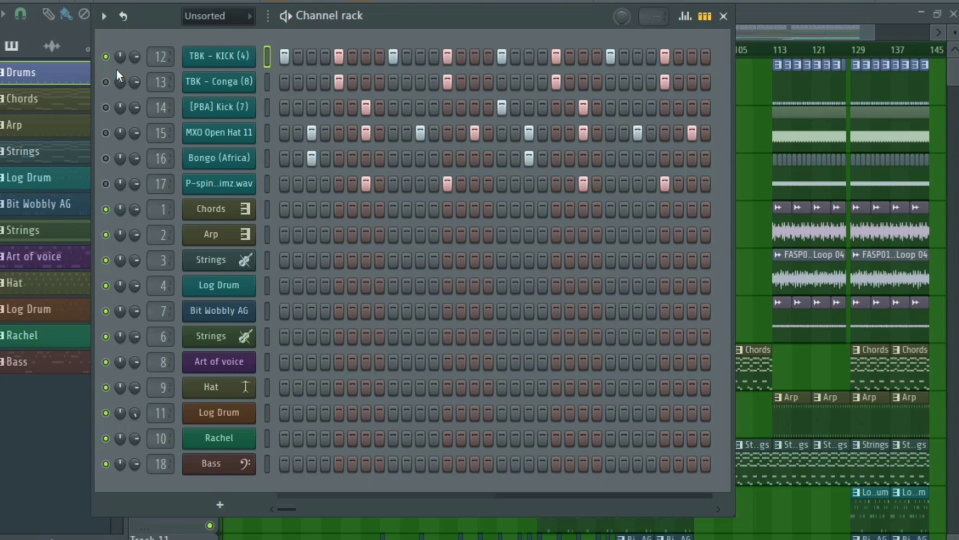
Play the TBK - KICK (4) channel on its own and check its mixer track, returning to the channel rack.
key(space)
key(F9)
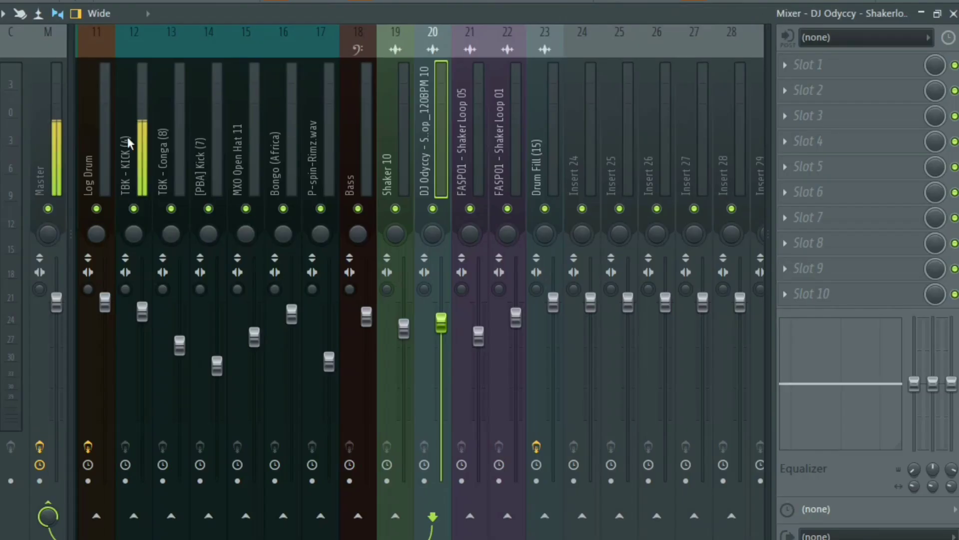
key(F9)
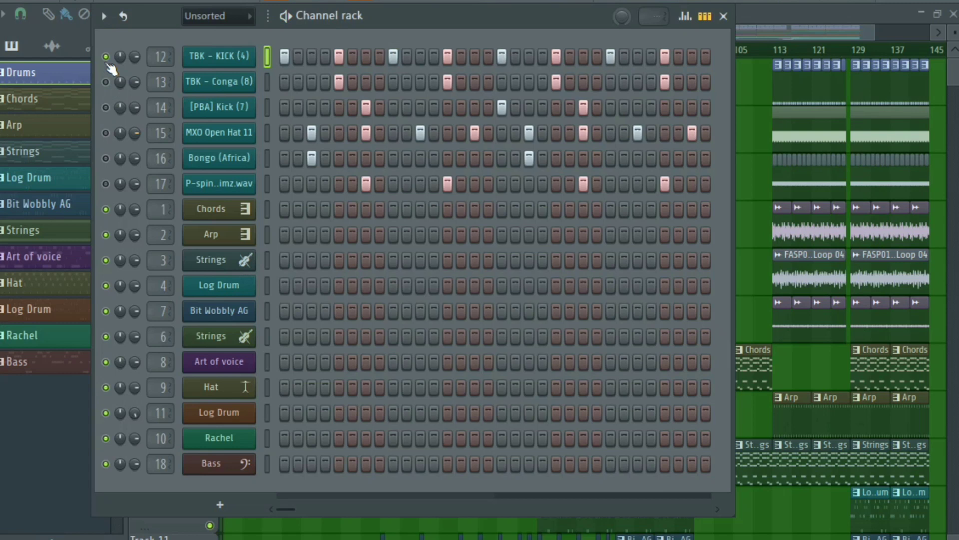
Mute the TBK - KICK (4) channel and audition [PBA] Kick (7), MXO Open Hat 11 and Bongo (Africa) one after another.
click(106, 58)
click(105, 108)
click(105, 133)
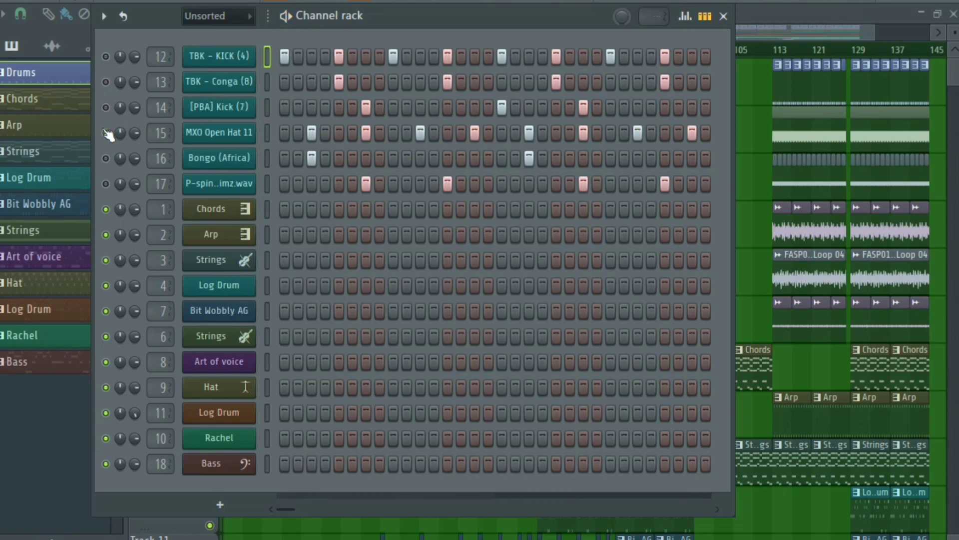
click(105, 159)
Unmute the P-spin rim, bongo, TBK kick, conga and [PBA] kick channels so the drum parts play together.
click(105, 183)
click(105, 159)
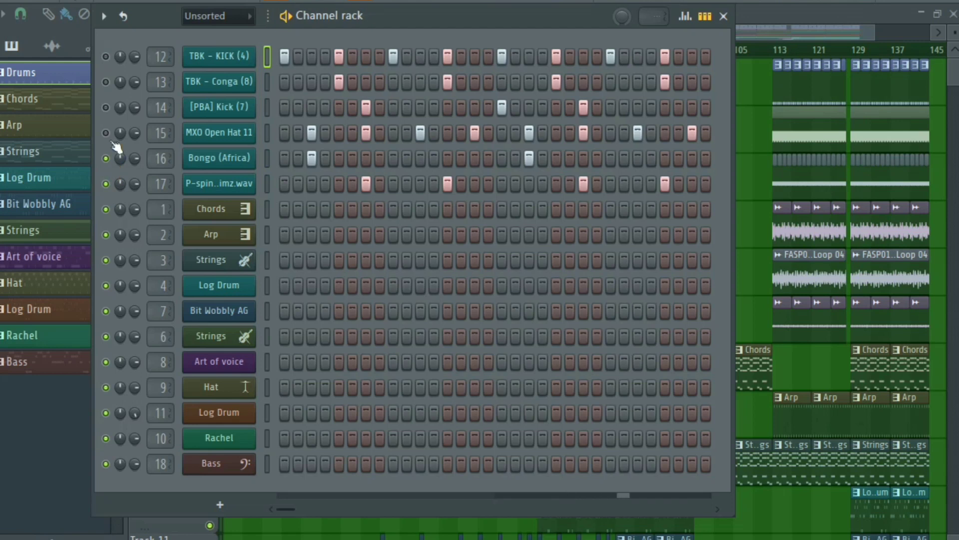
click(105, 57)
click(105, 82)
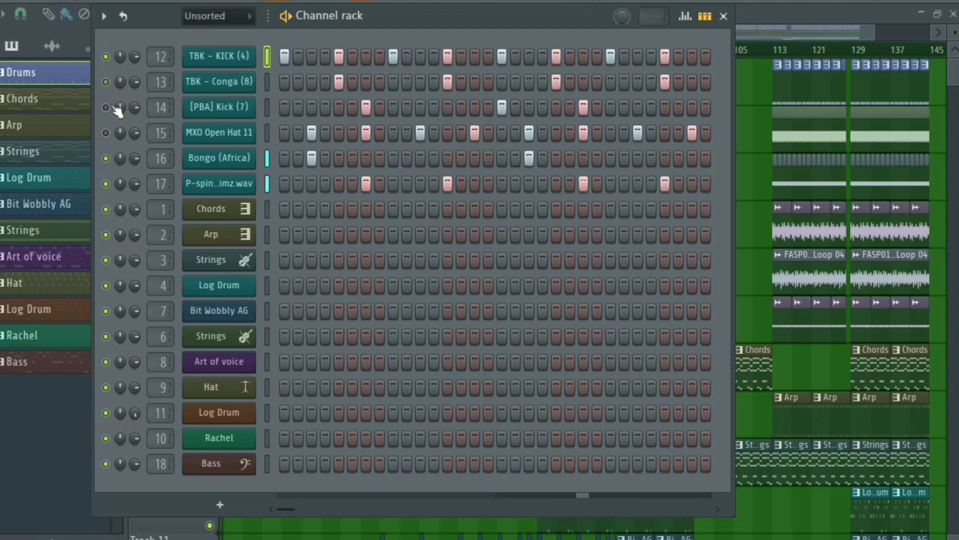
click(106, 107)
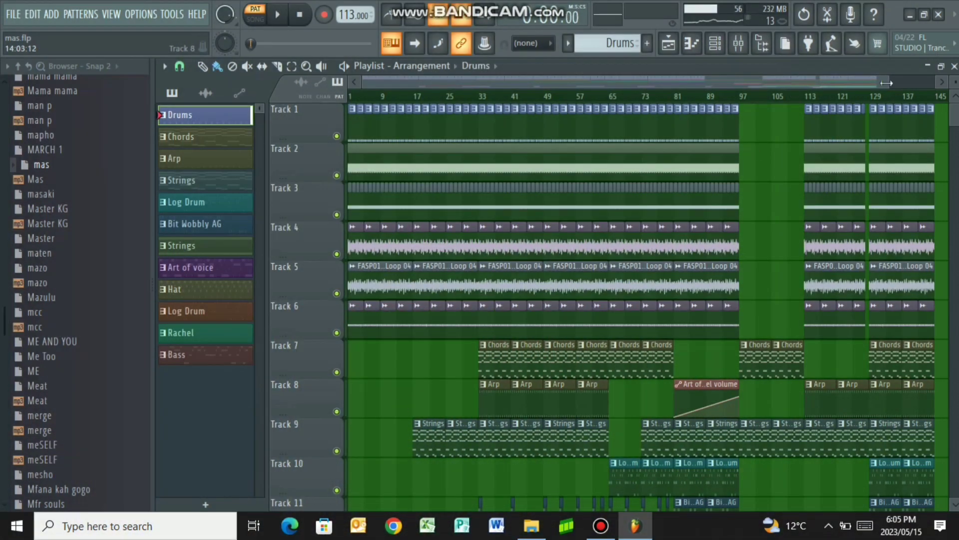
Switch playback to song mode and play the opening bars of the arrangement with only Track 2 soloed.
drag(885, 83, 513, 113)
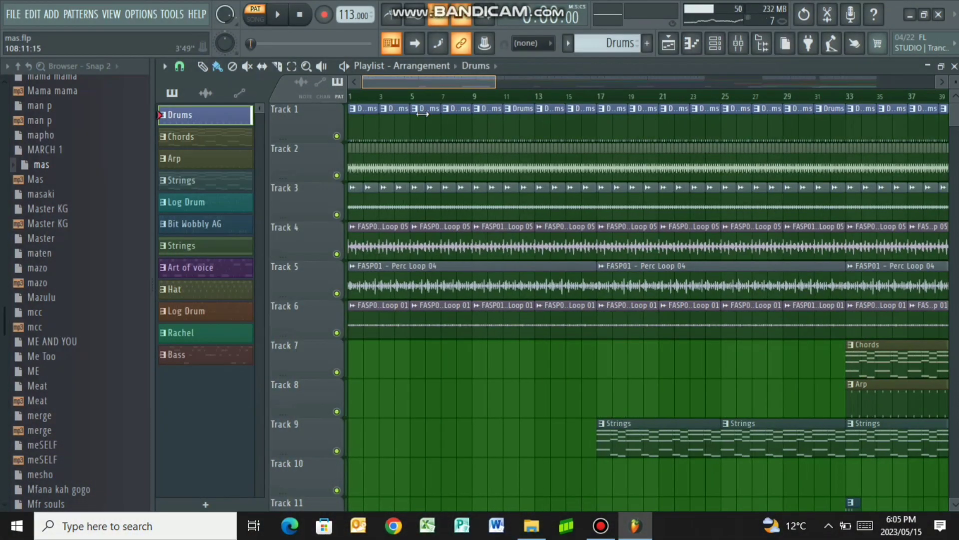
drag(423, 114, 410, 114)
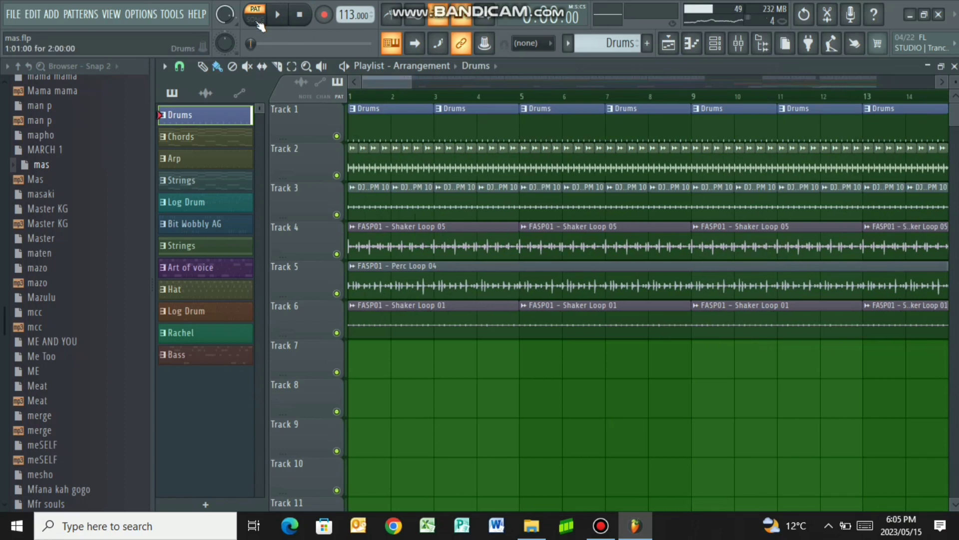
click(259, 20)
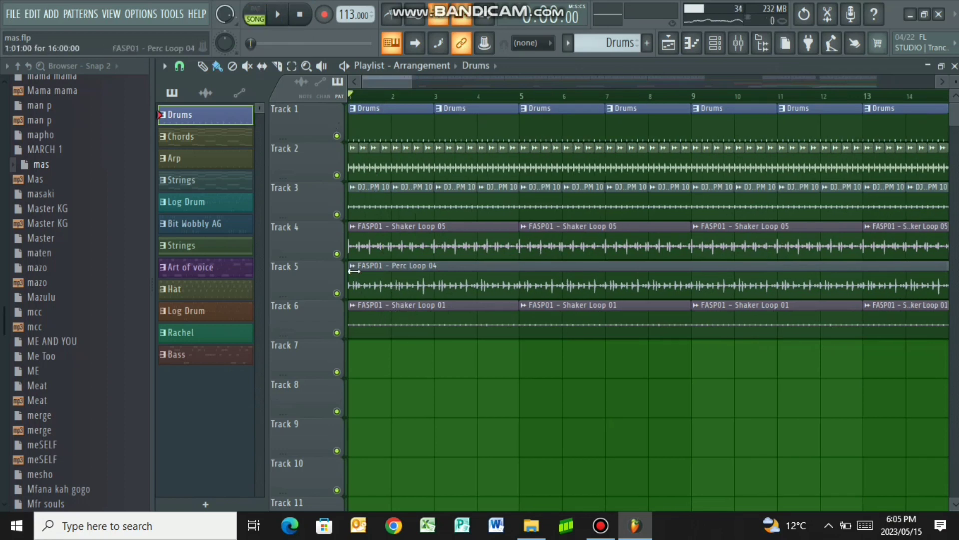
right_click(339, 176)
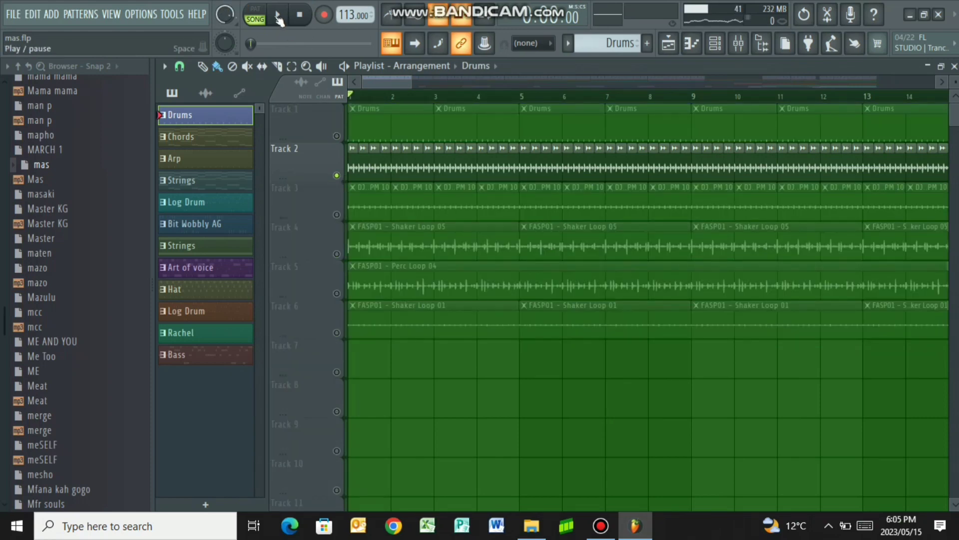
click(279, 17)
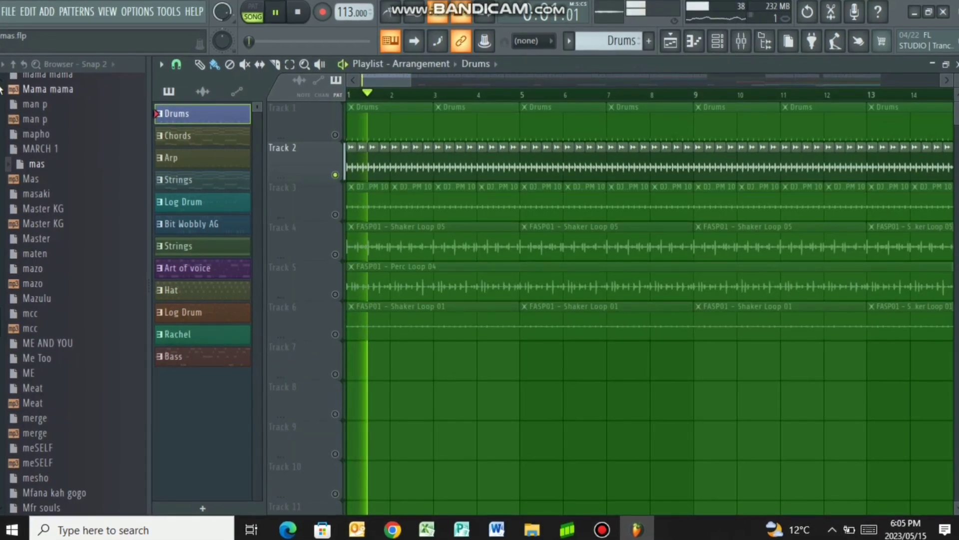
scroll(100, 209, up, 10)
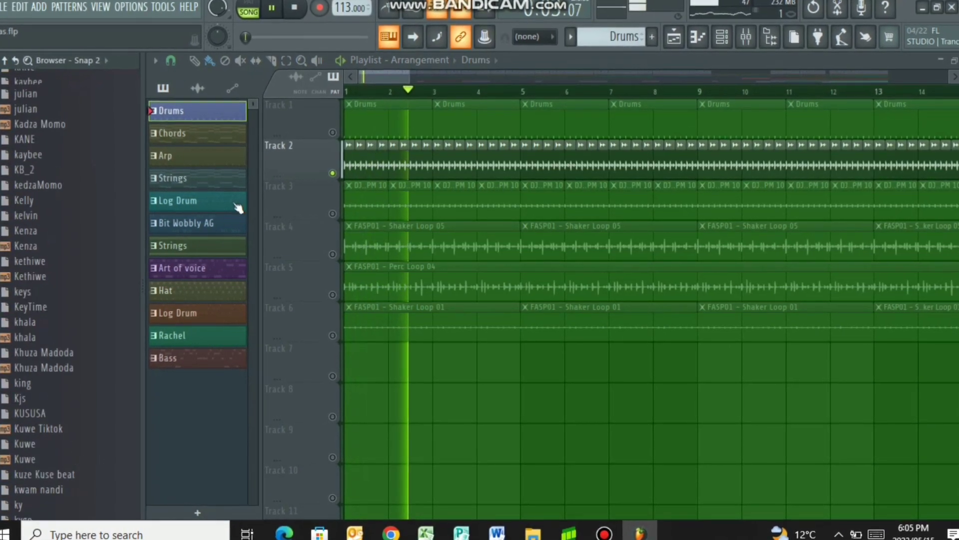
Audition playlist Track 3, Track 4 with Shaker Loop 05, and Track 5 with Perc Loop 04 in turn.
click(329, 212)
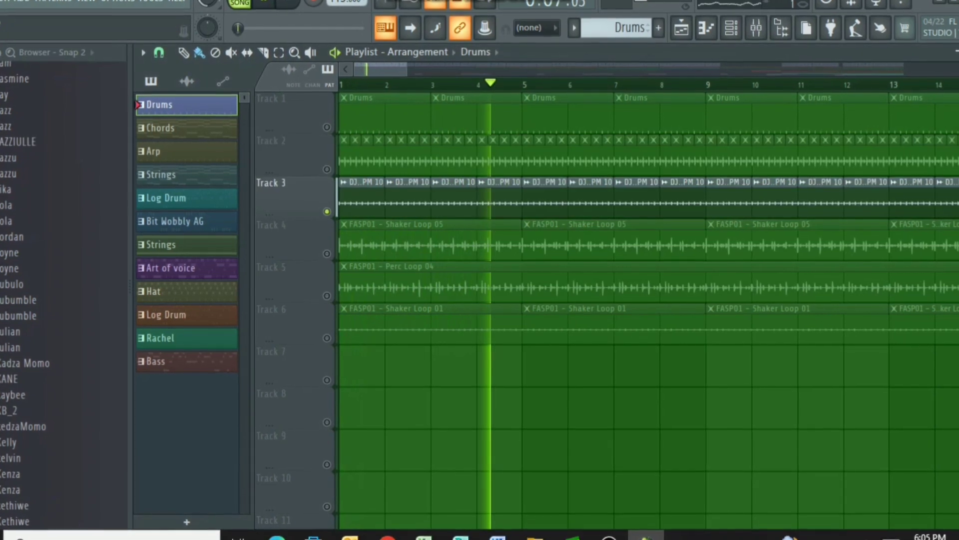
scroll(60, 290, up, 15)
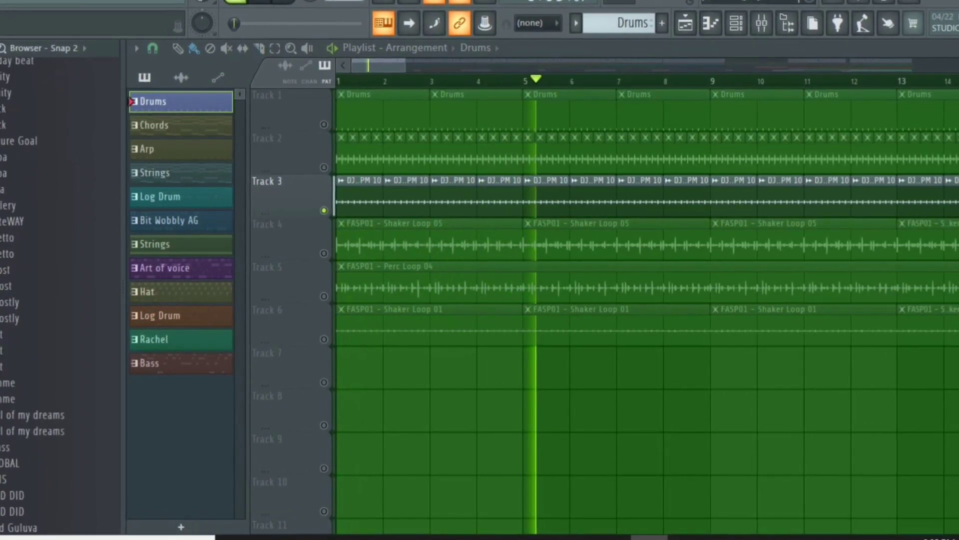
click(334, 257)
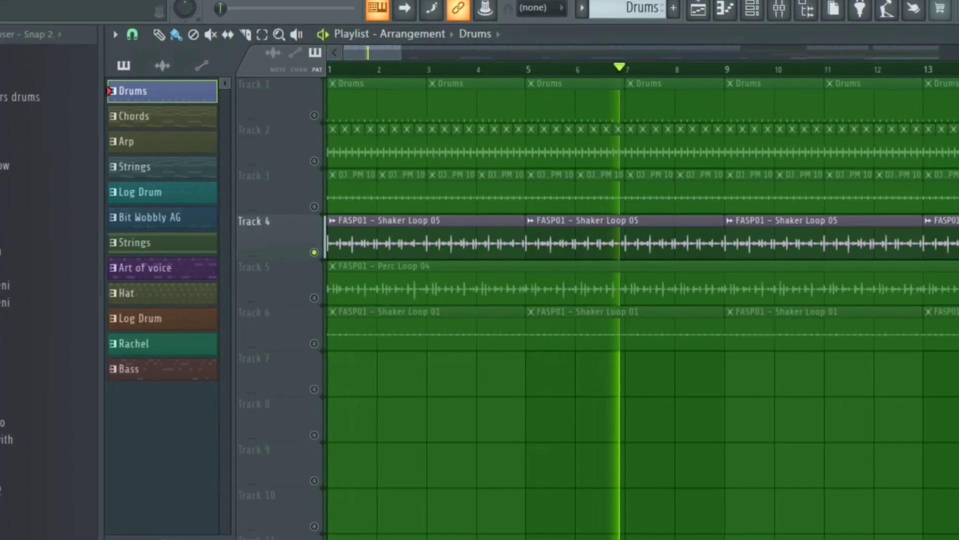
click(328, 305)
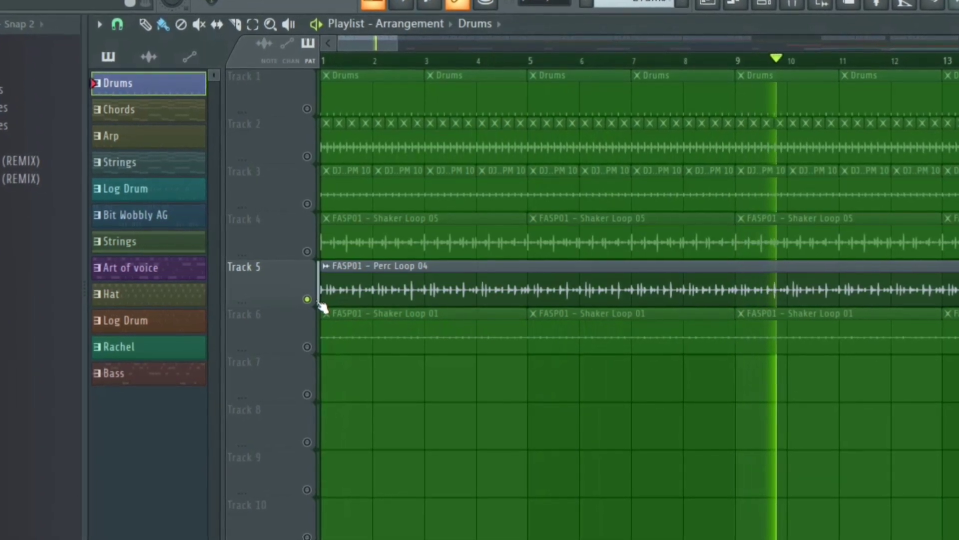
Restart playback and unmute Tracks 1 to 6 to hear the drums and percussion loops together.
key(space)
key(space)
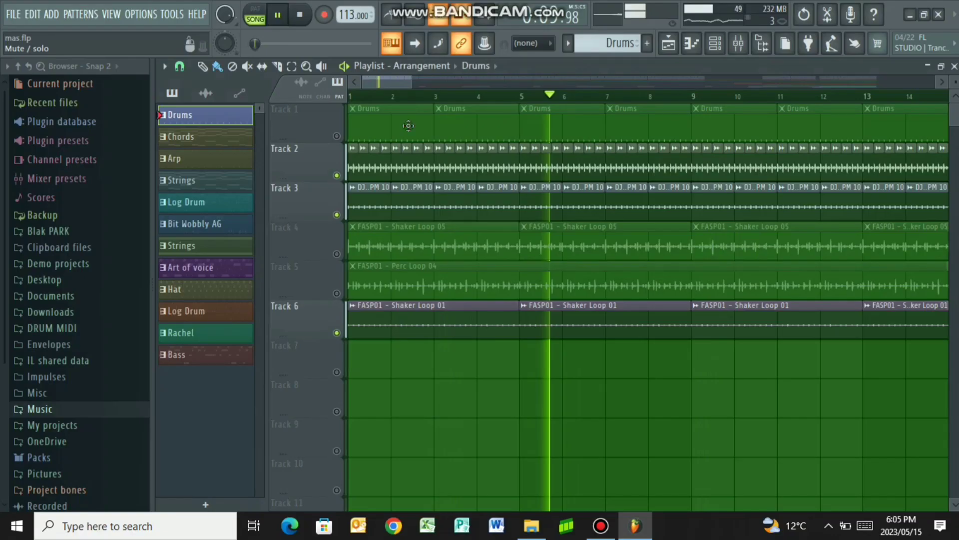
click(337, 135)
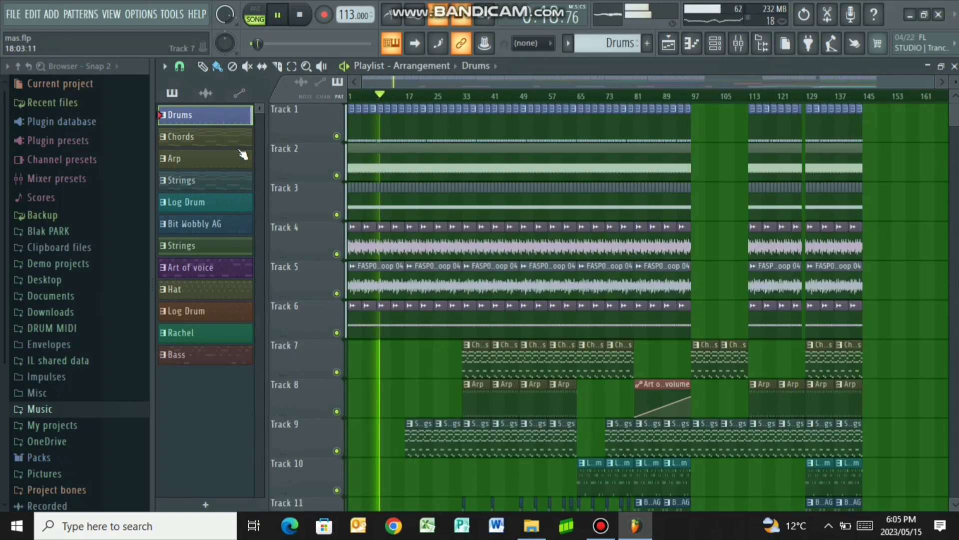
key(space)
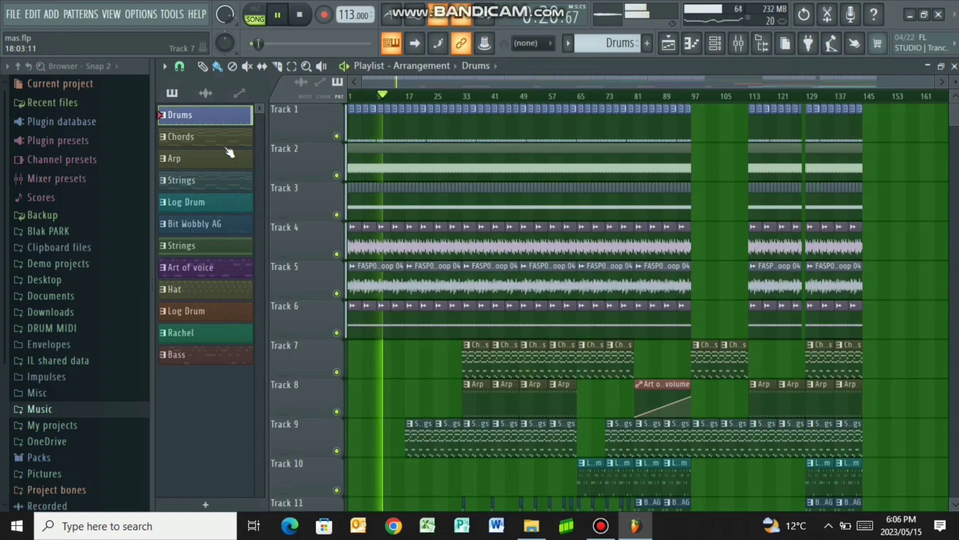
Open the Chords pattern's notes in the piano roll and play back the chord progression.
key(KP_Add)
click(715, 49)
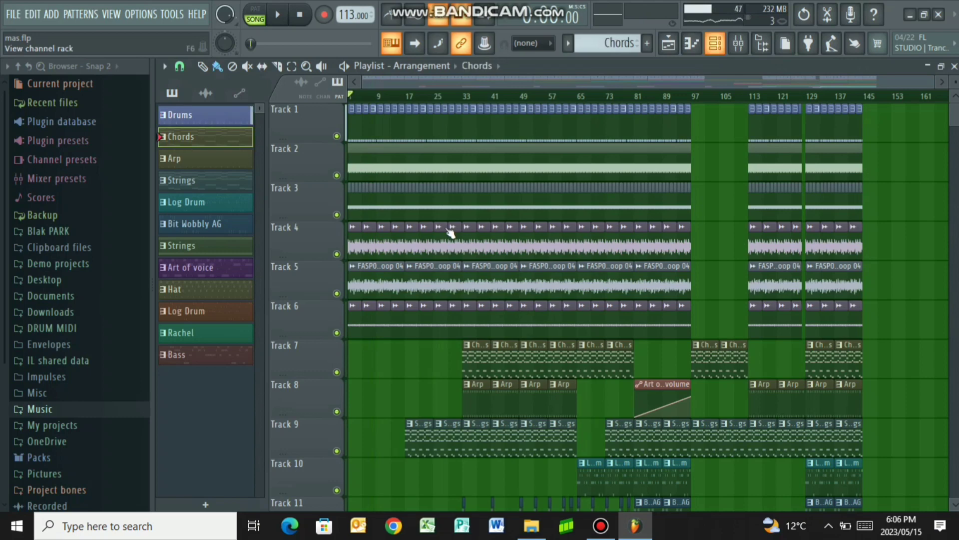
click(449, 233)
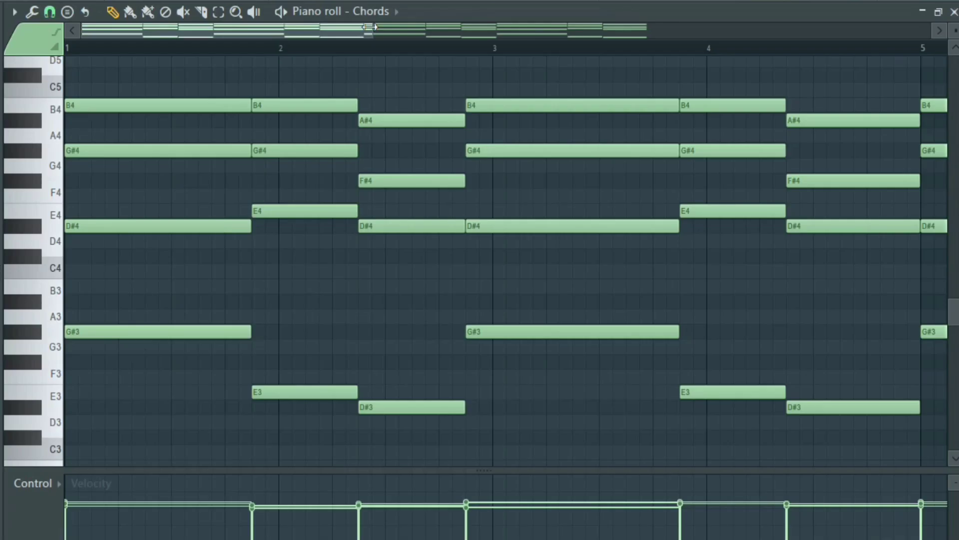
drag(367, 30, 361, 30)
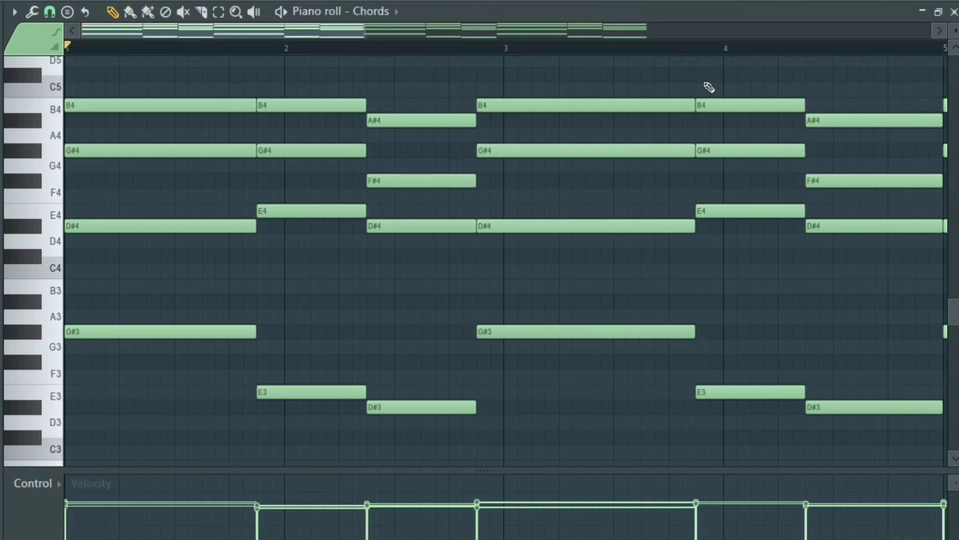
key(space)
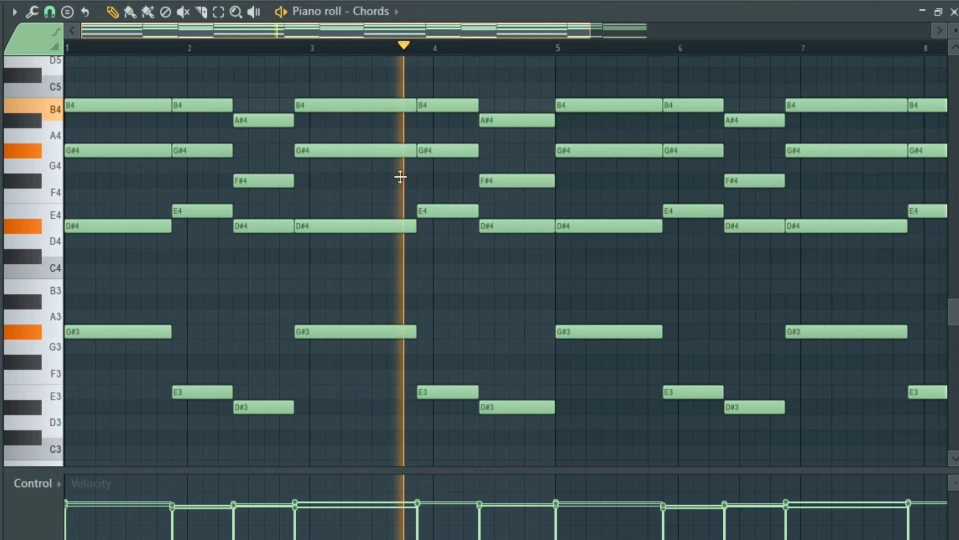
scroll(379, 151, down, 1)
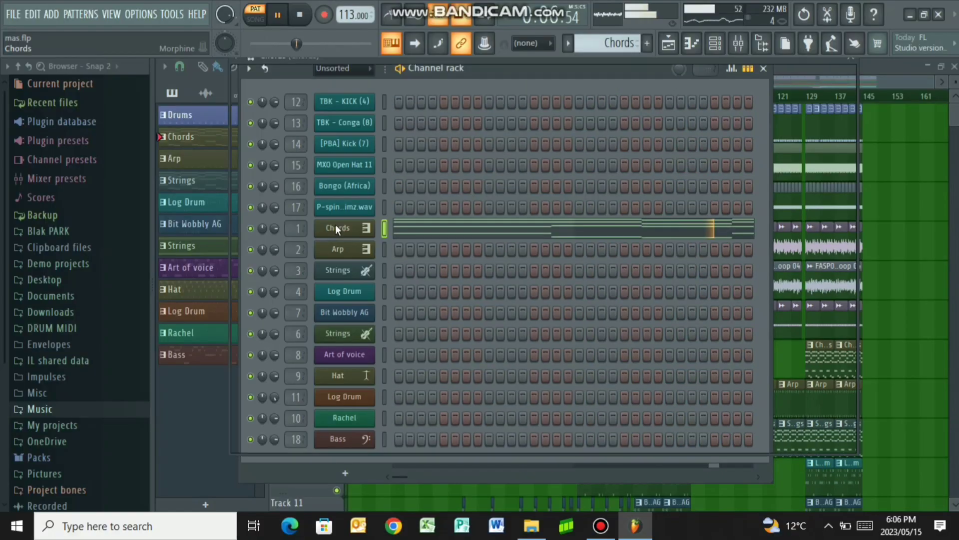
Open the Chords channel's Morphine synthesizer and select the KBD Rhodes NUC preset from the Keyboards bank.
click(336, 229)
click(178, 55)
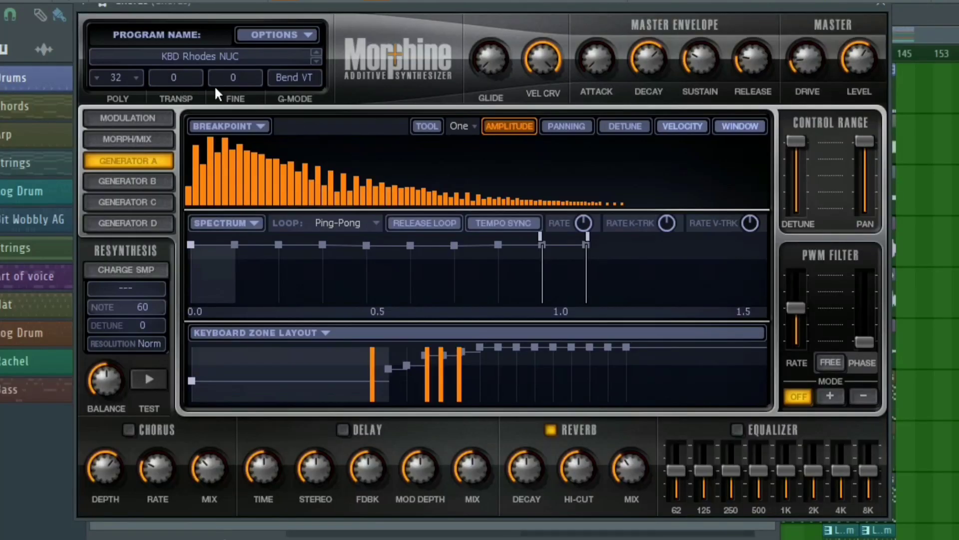
key(Down)
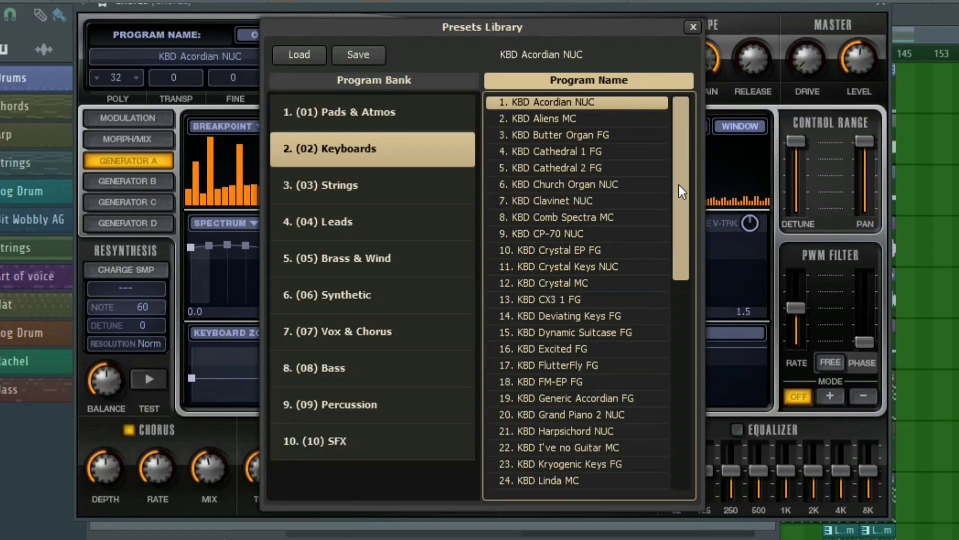
scroll(680, 253, down, 2)
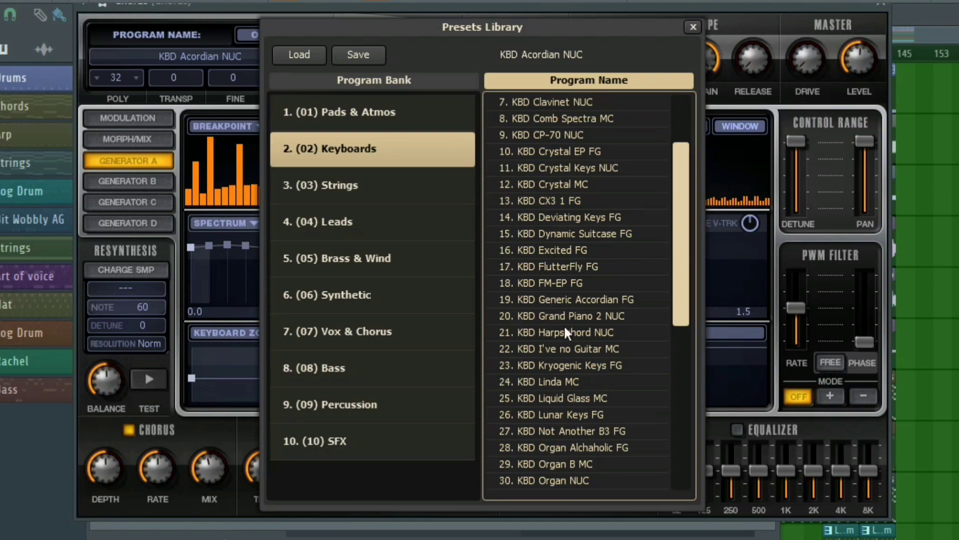
scroll(564, 283, down, 7)
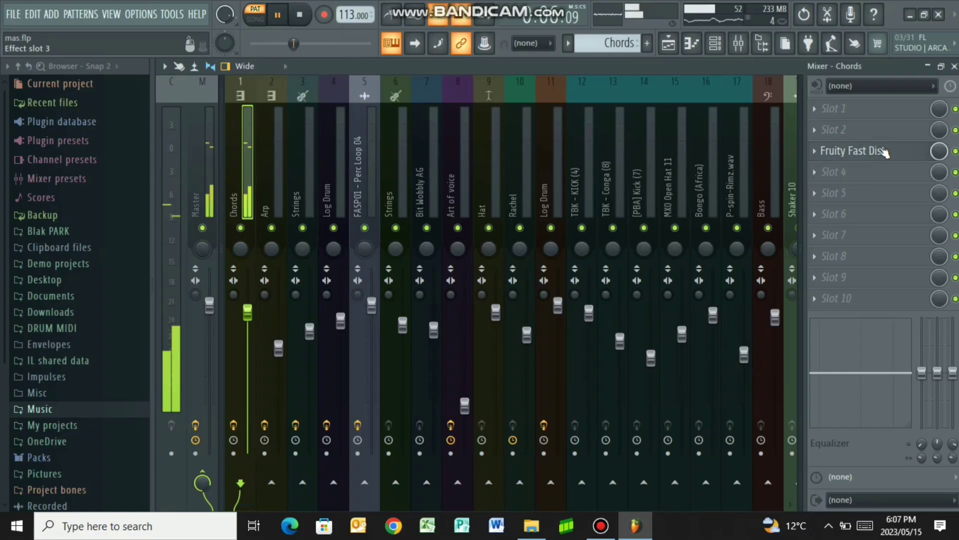
Inspect the Fruity Fast Dist effect on the Chords mixer track, stop playback and close the mixer.
click(884, 152)
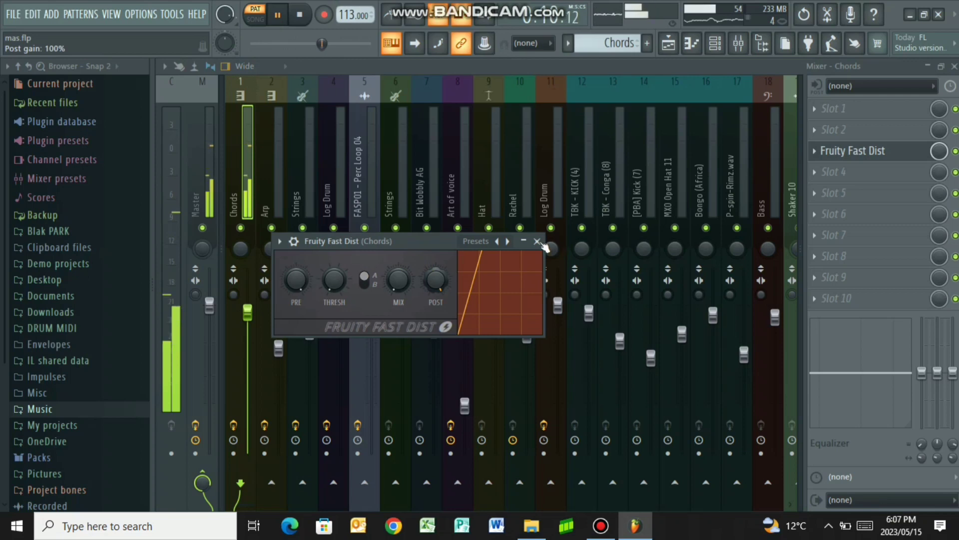
click(955, 67)
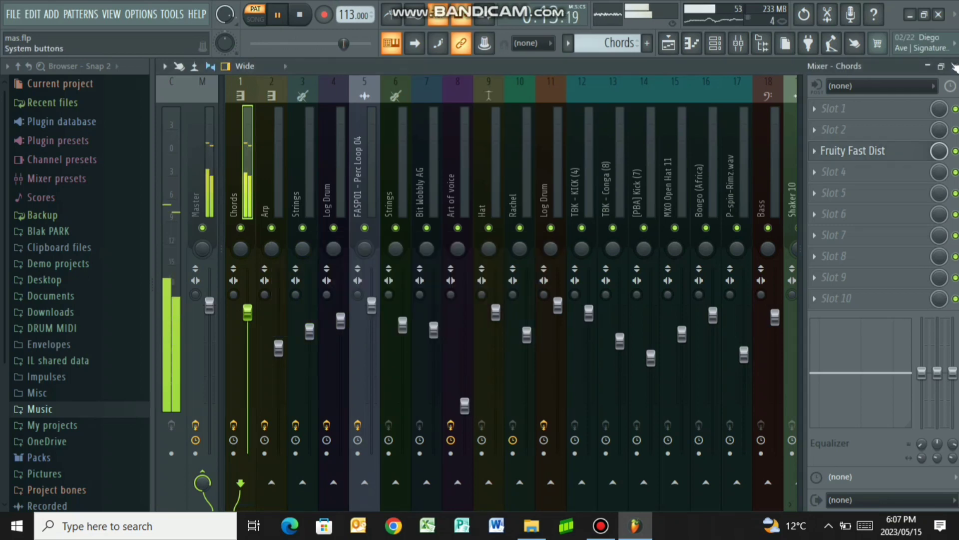
key(space)
click(955, 66)
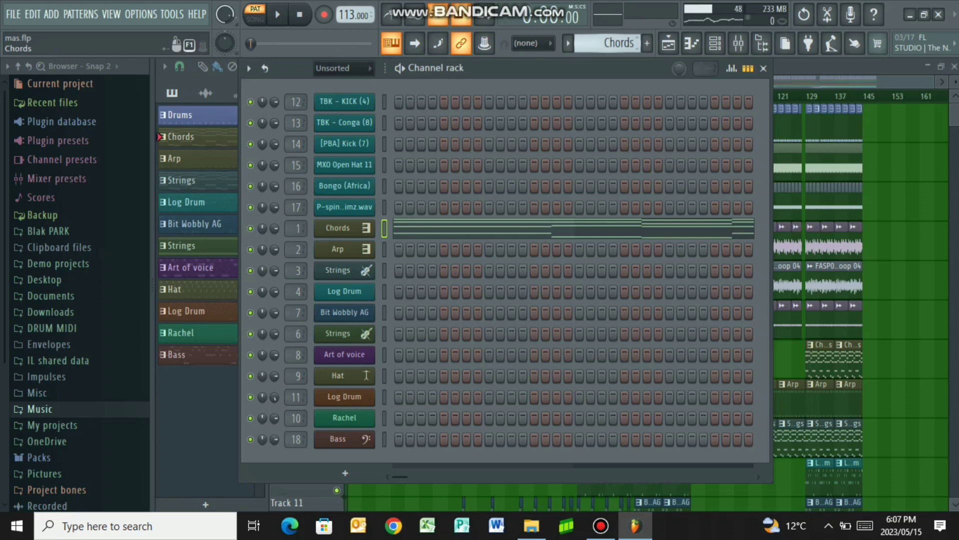
Open the Arp pattern's notes in the piano roll and play them, examining both octaves.
scroll(619, 43, down, 1)
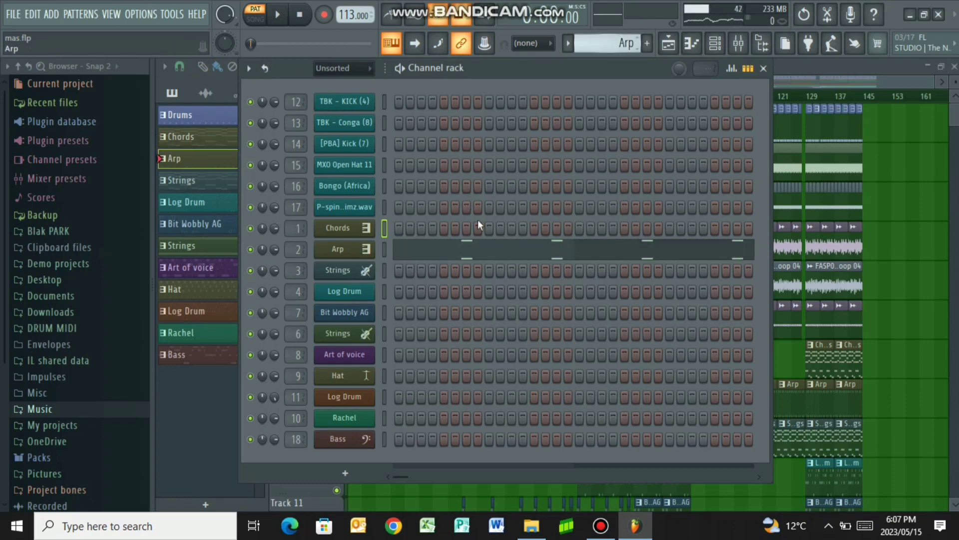
click(482, 254)
key(space)
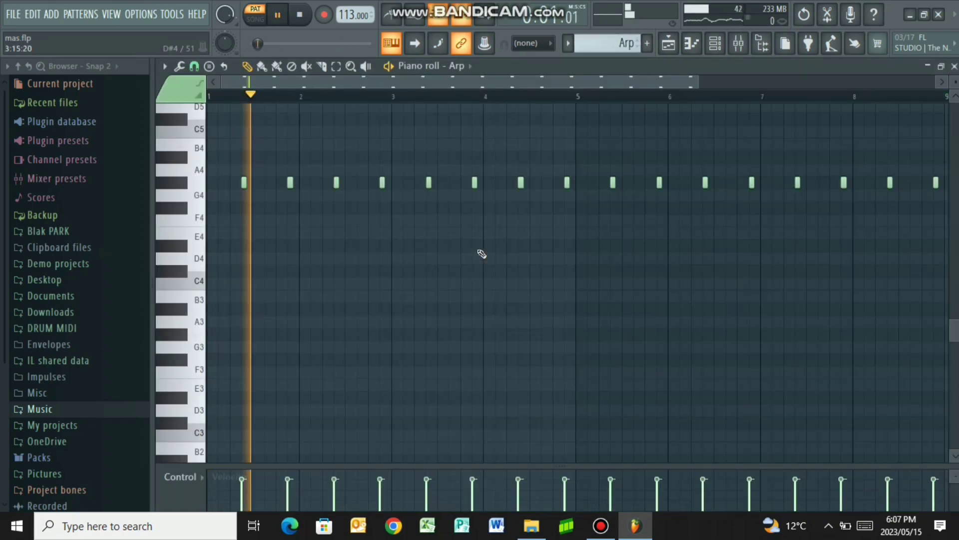
scroll(482, 254, up, 4)
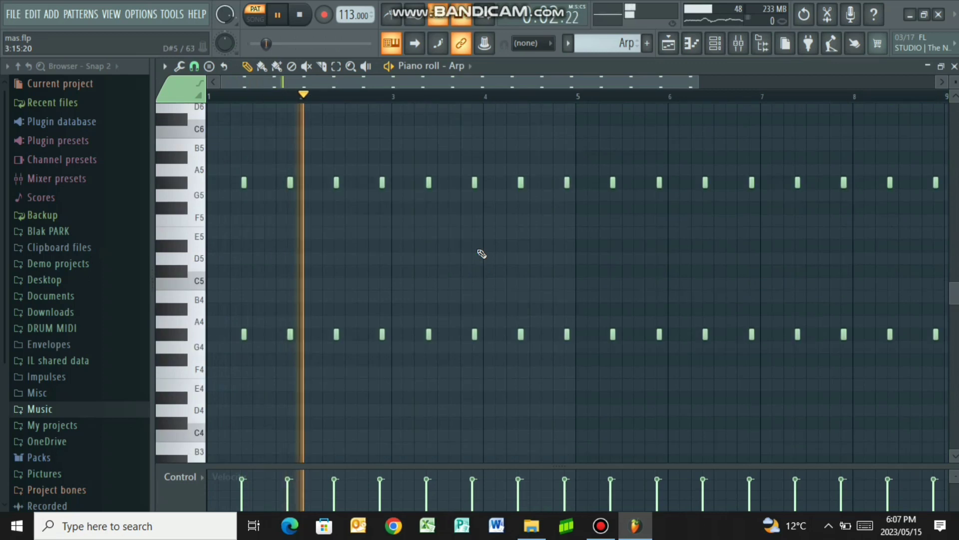
scroll(482, 254, up, 1)
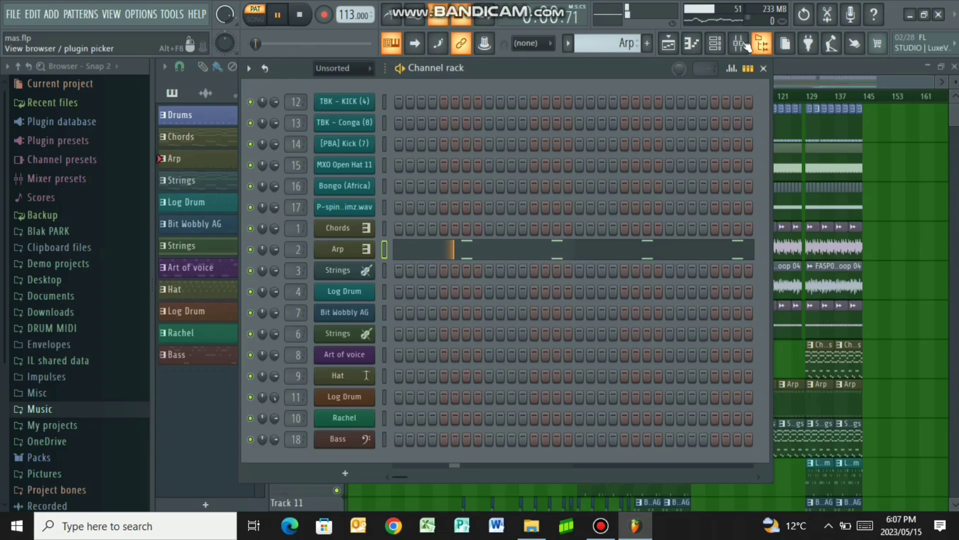
Inspect the Fruity Parametric EQ 2 on the Arp mixer track while the arp plays, close its editor and stop playback.
click(742, 44)
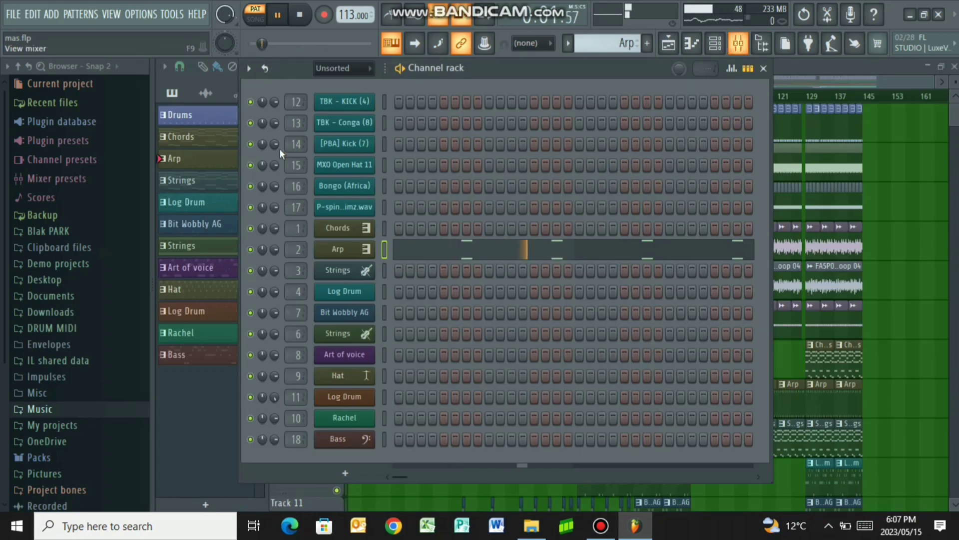
key(space)
key(F9)
key(Right)
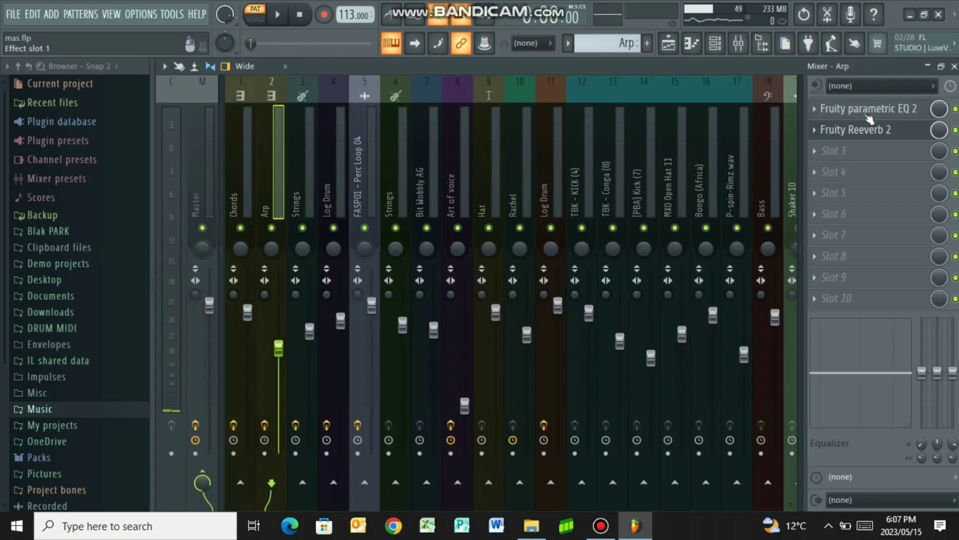
click(869, 119)
key(space)
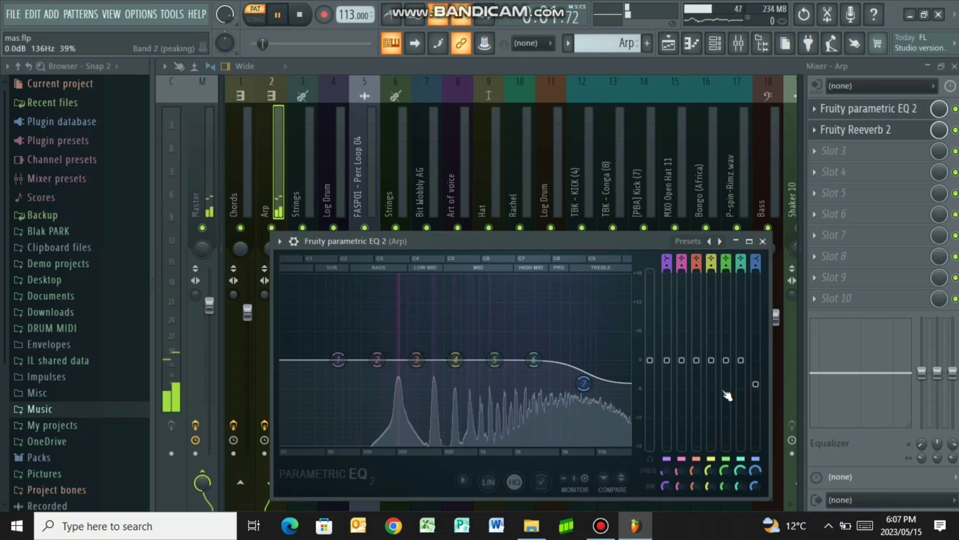
mouse_move(760, 385)
mouse_down()
mouse_move(755, 360)
mouse_move(755, 385)
mouse_up()
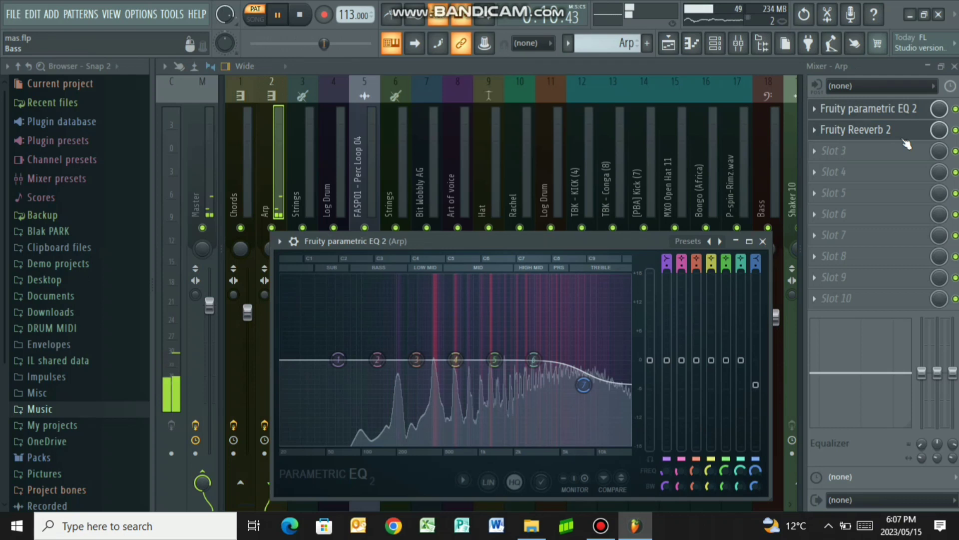
key(Escape)
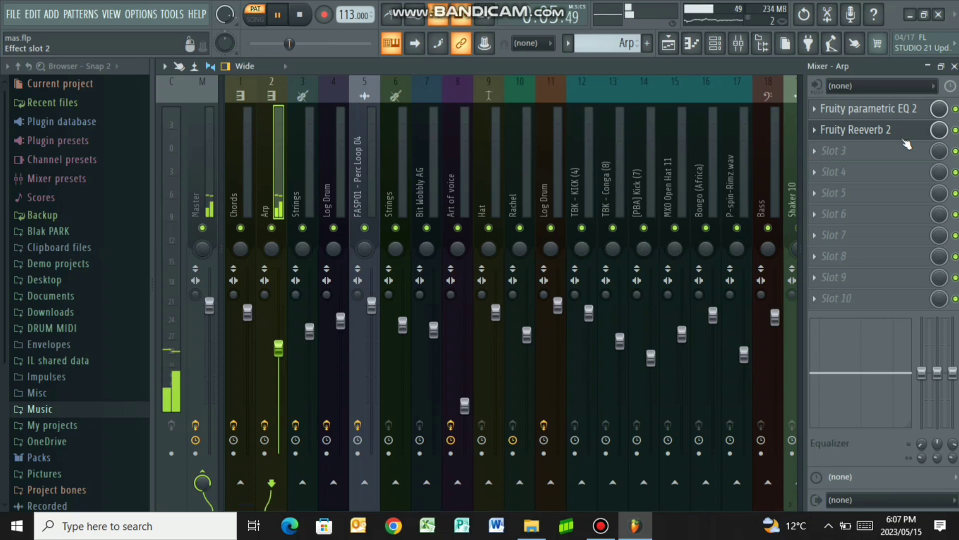
key(space)
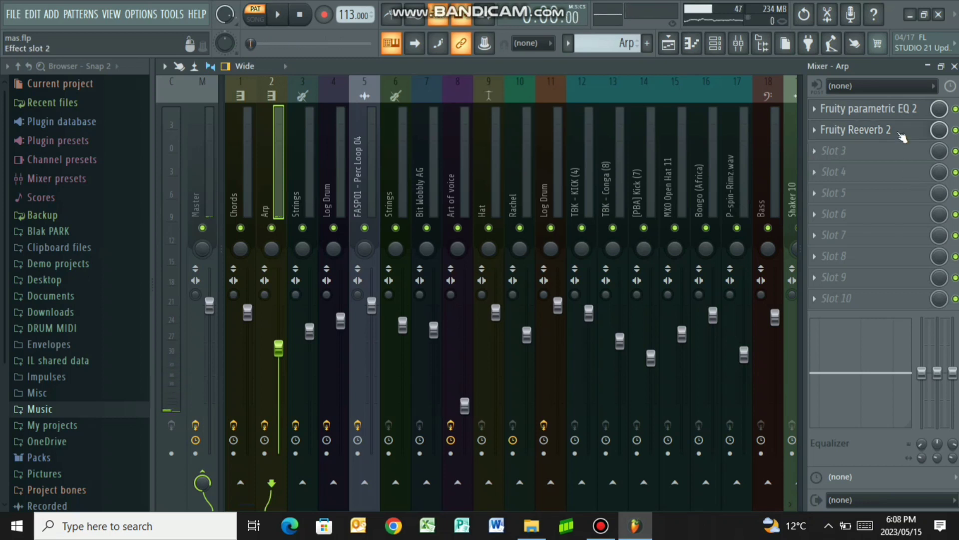
Inspect the Fruity Reeverb 2 on the Arp mixer track and audition the arp with the track's effects bypassed and enabled.
click(902, 135)
key(space)
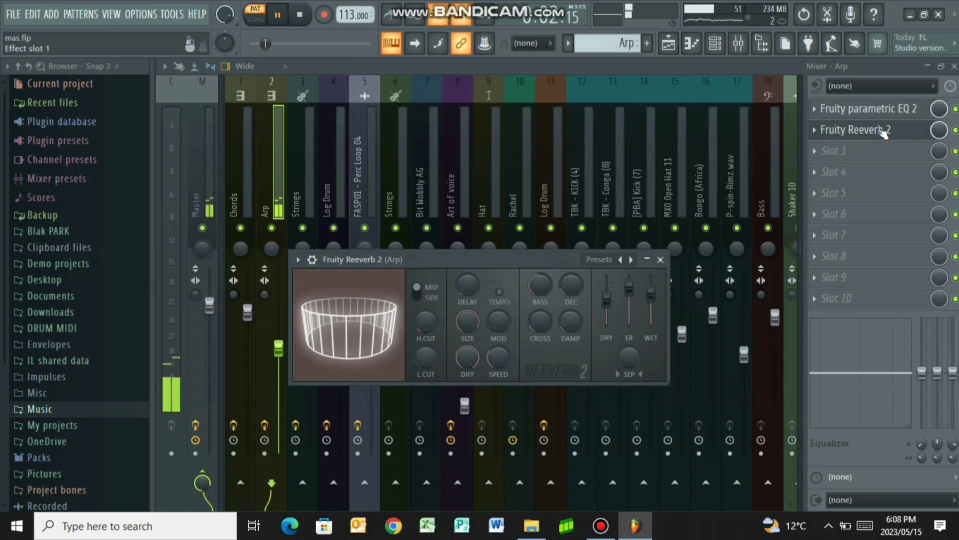
click(883, 132)
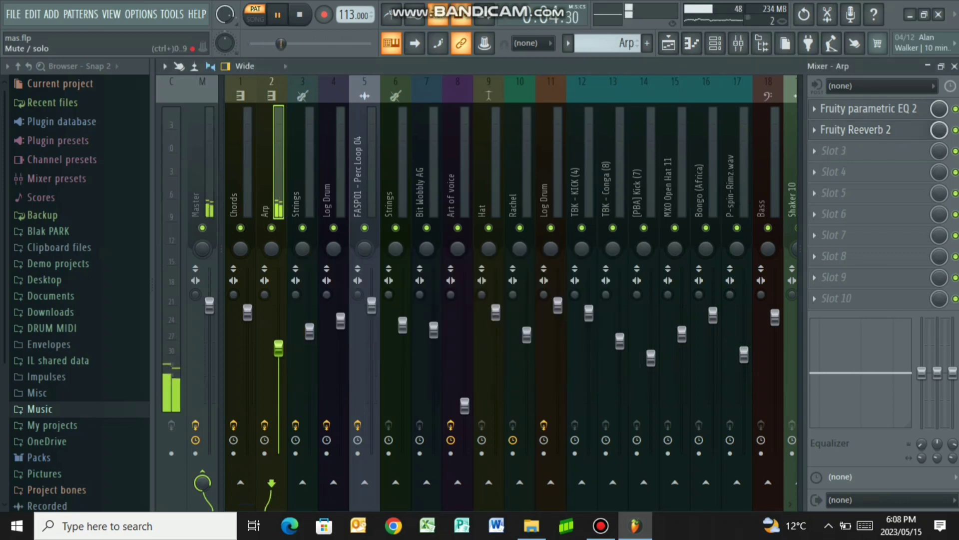
key(space)
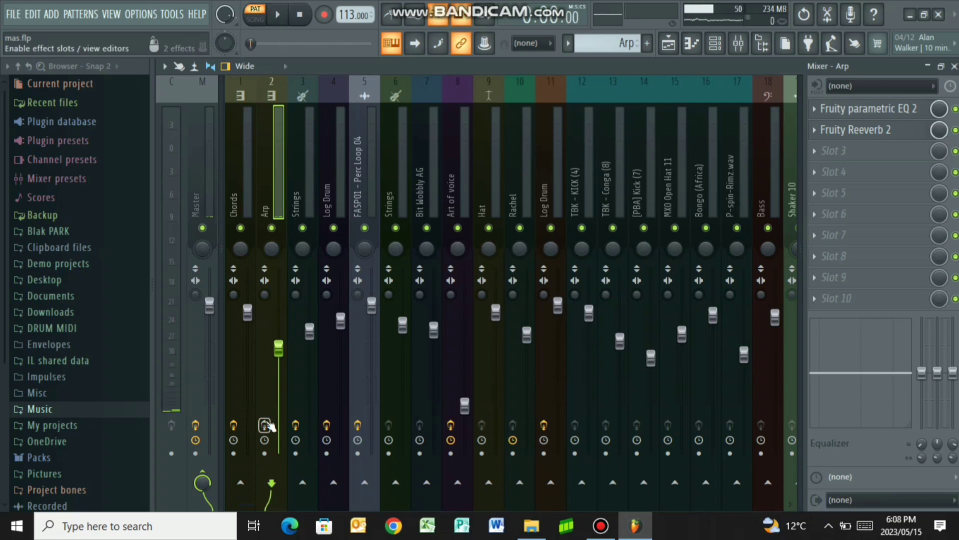
key(space)
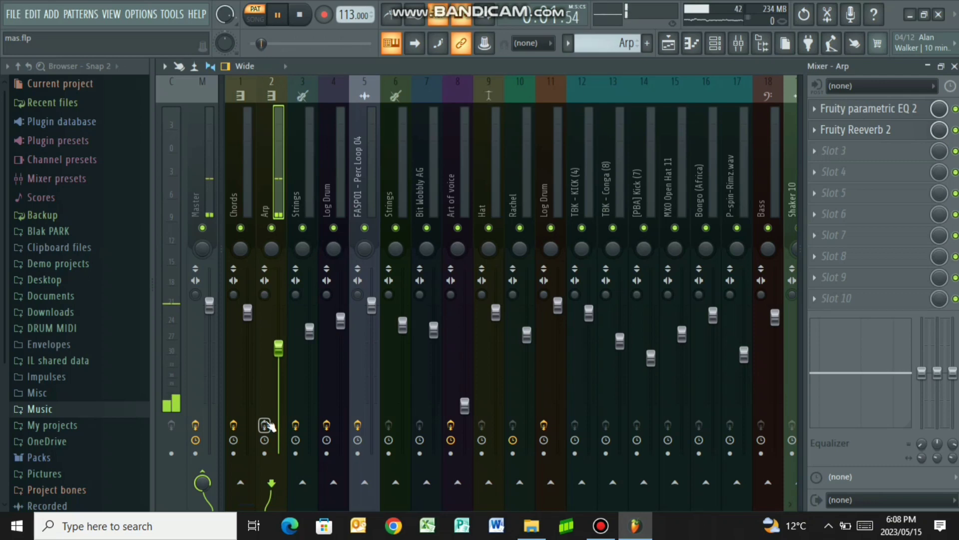
Open the Arp channel's GMS synthesizer and select the Classic Detune TE preset from the Leads & Synths bank.
click(715, 48)
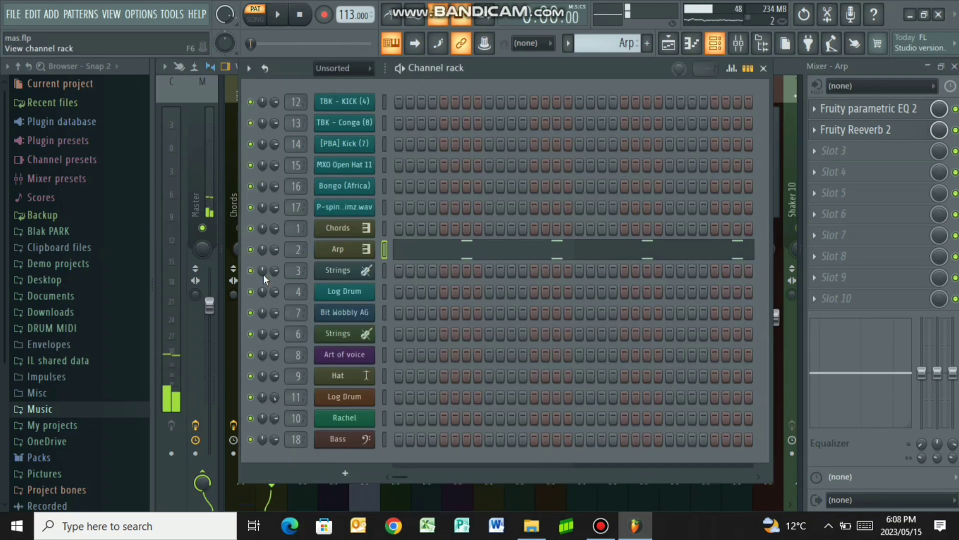
key(space)
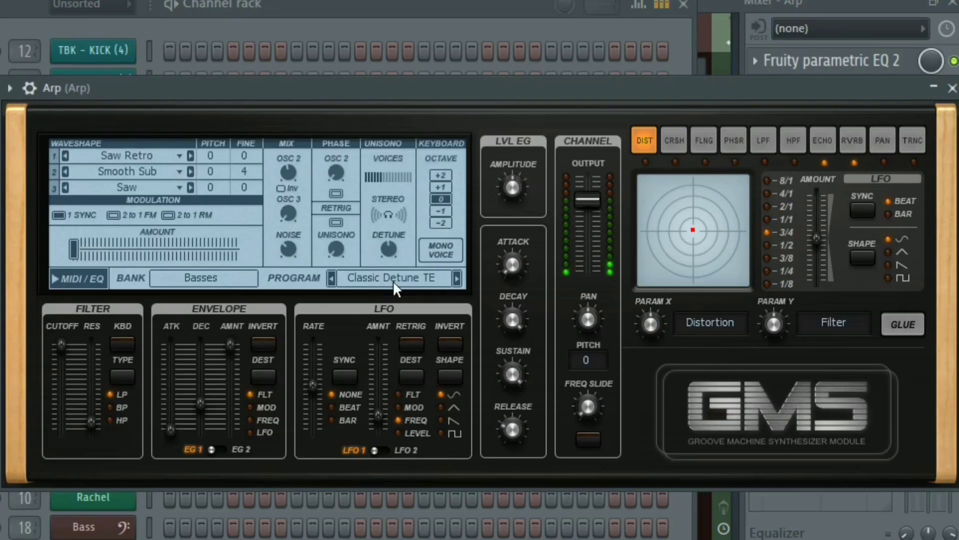
click(429, 278)
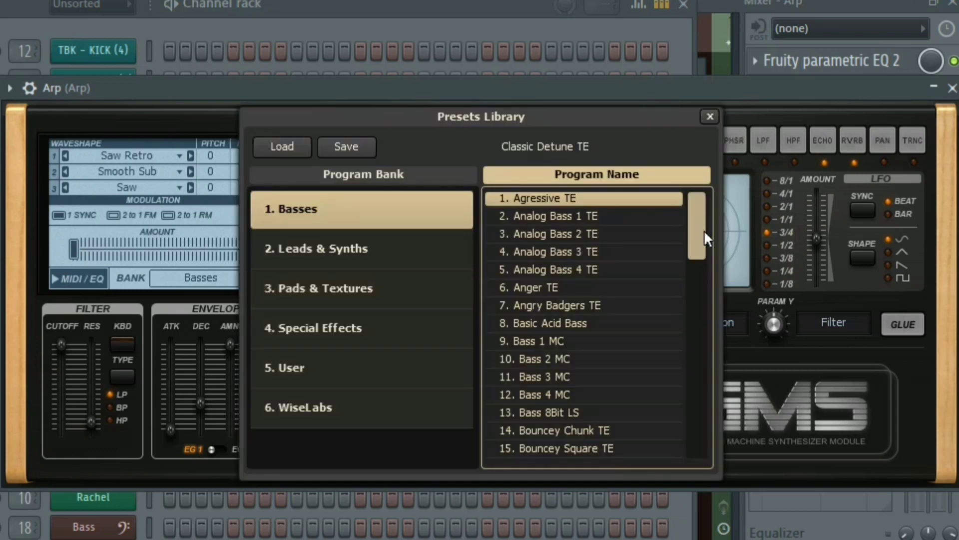
drag(703, 230, 685, 492)
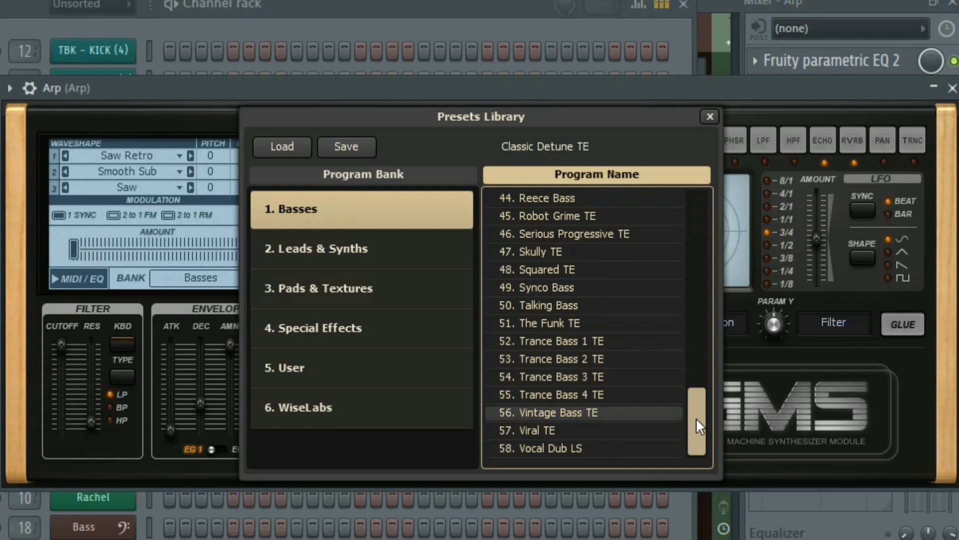
drag(695, 417, 701, 179)
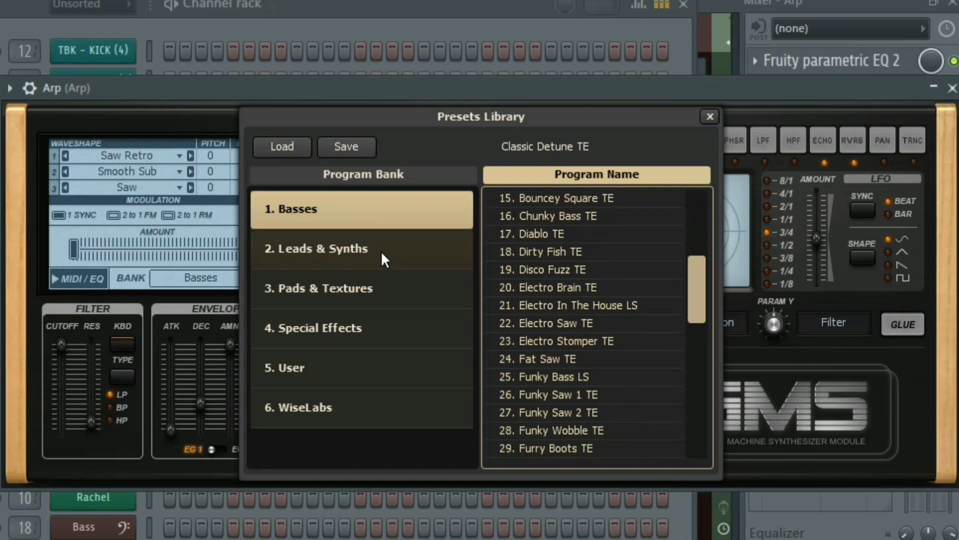
click(366, 270)
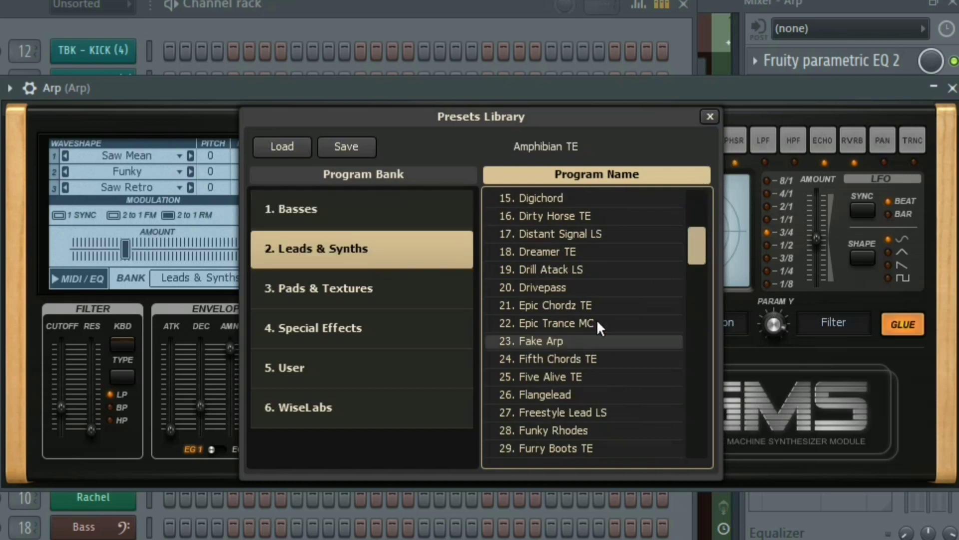
drag(690, 253, 655, 203)
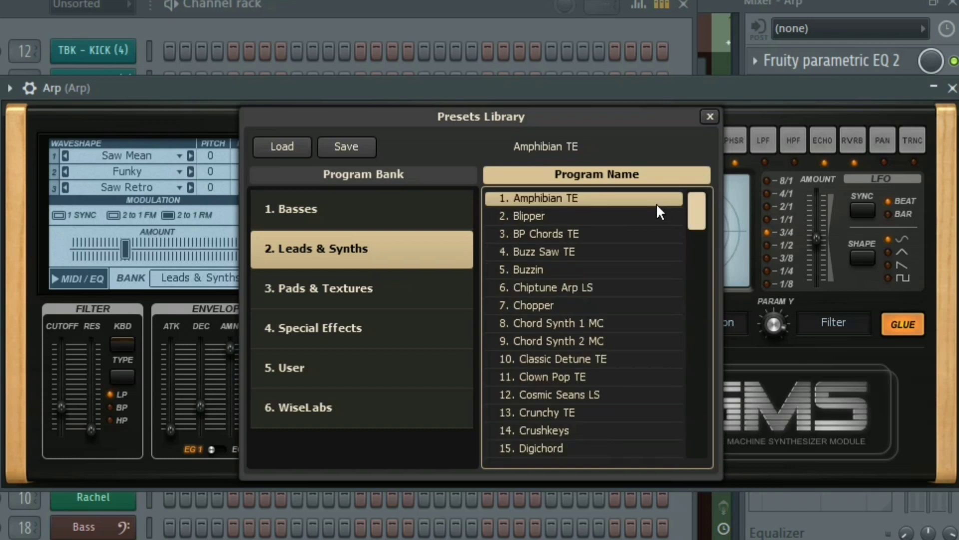
click(592, 360)
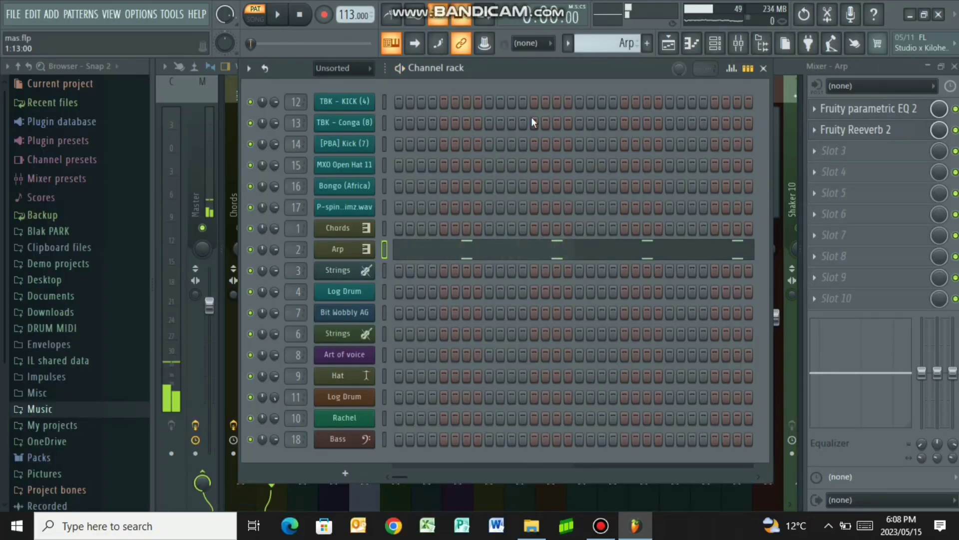
key(space)
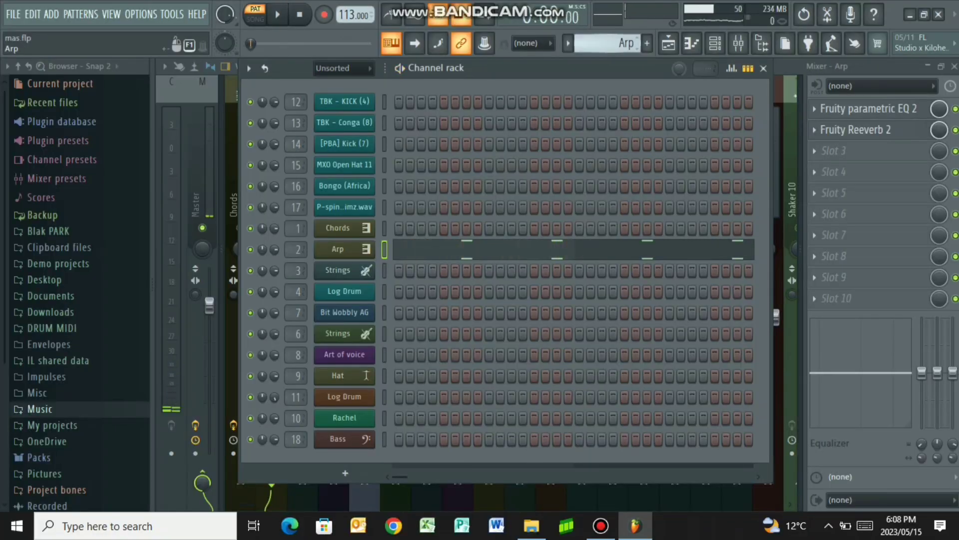
Select the Strings pattern, open its notes in the piano roll, examine the high and low notes and play them.
scroll(607, 43, down, 1)
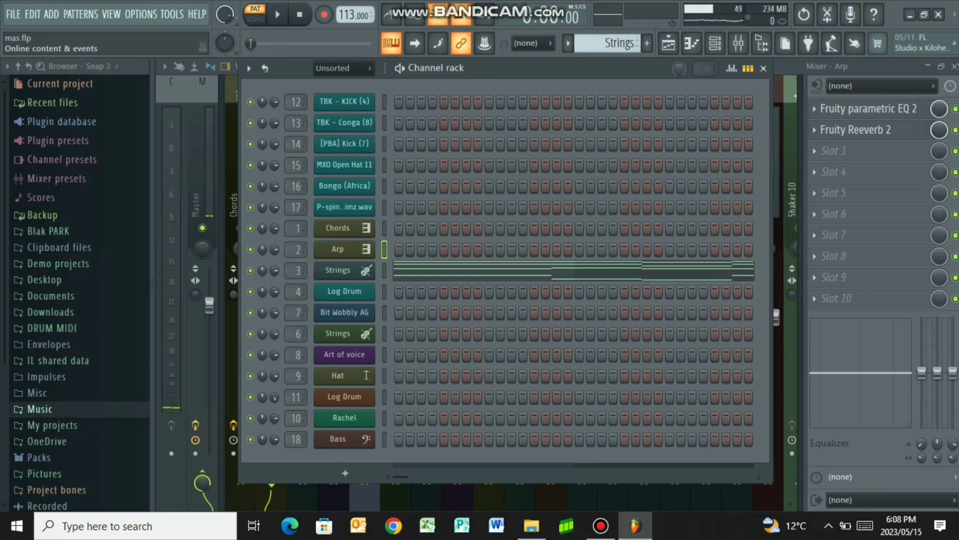
click(720, 56)
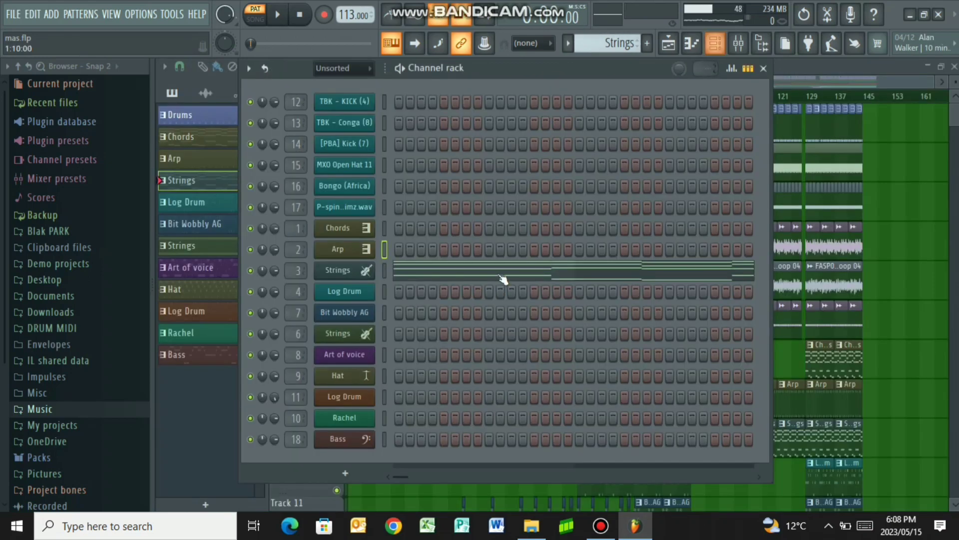
click(502, 279)
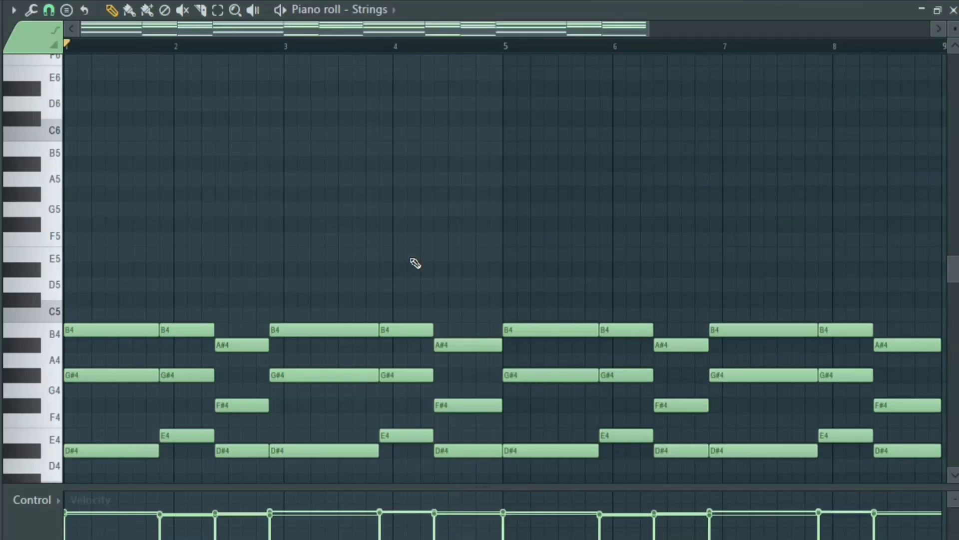
scroll(415, 263, down, 5)
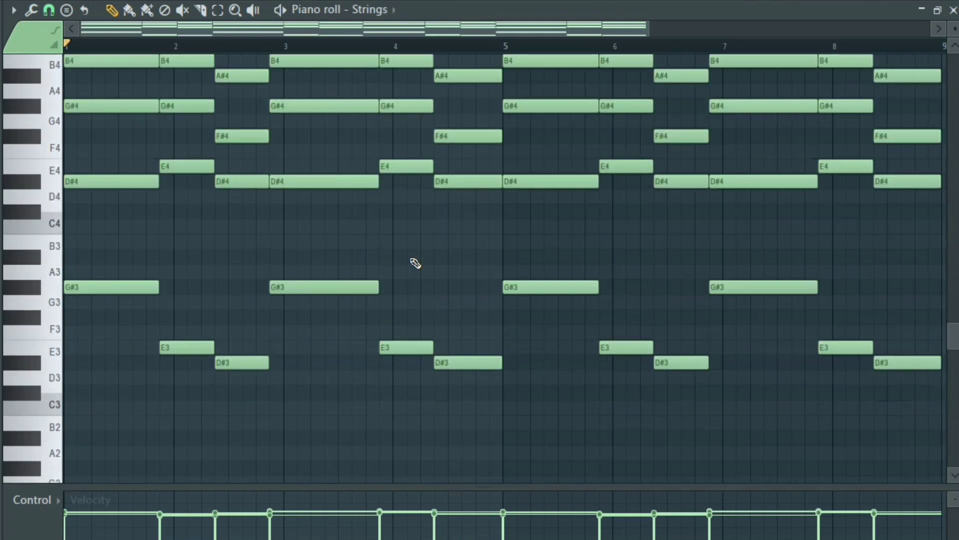
scroll(410, 257, up, 1)
key(space)
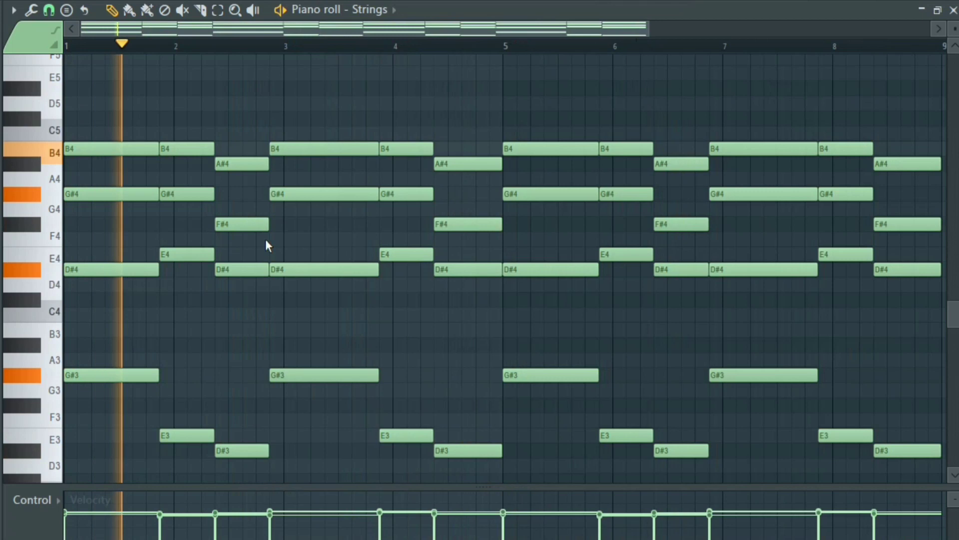
View the Strings channel's Purity instrument from the channel rack, and close the rack.
key(F6)
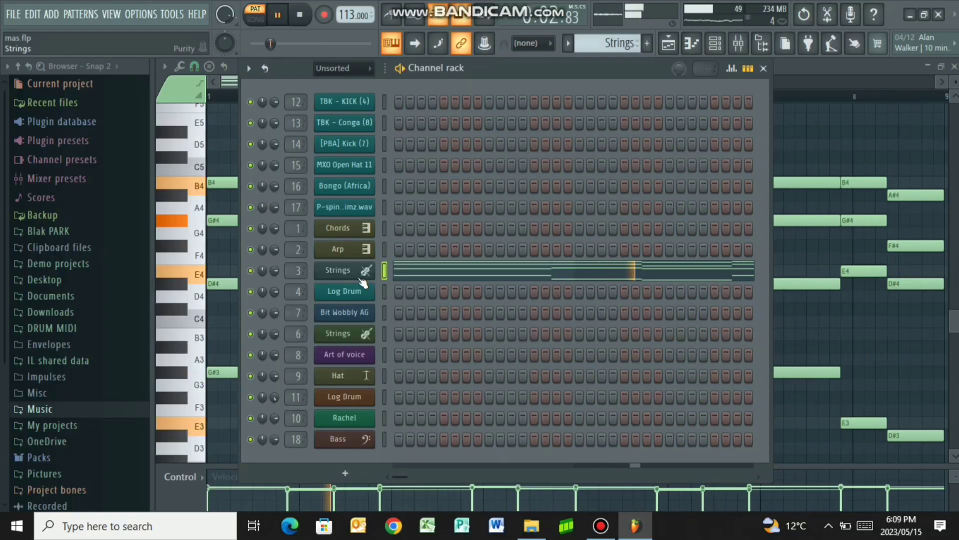
click(359, 277)
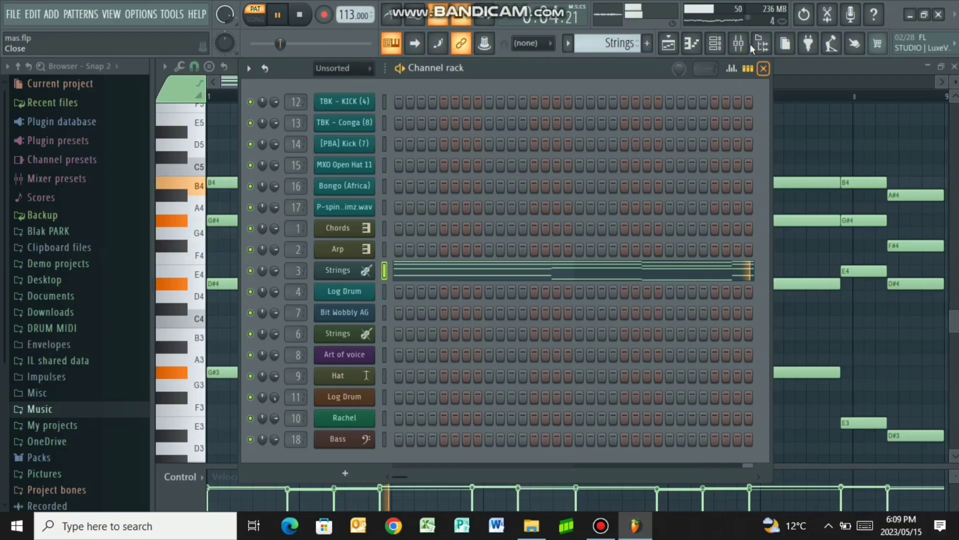
click(763, 69)
Inspect the Fruity Parametric EQ 2 curve on the Strings mixer track, stop playback and close the EQ editor.
click(739, 44)
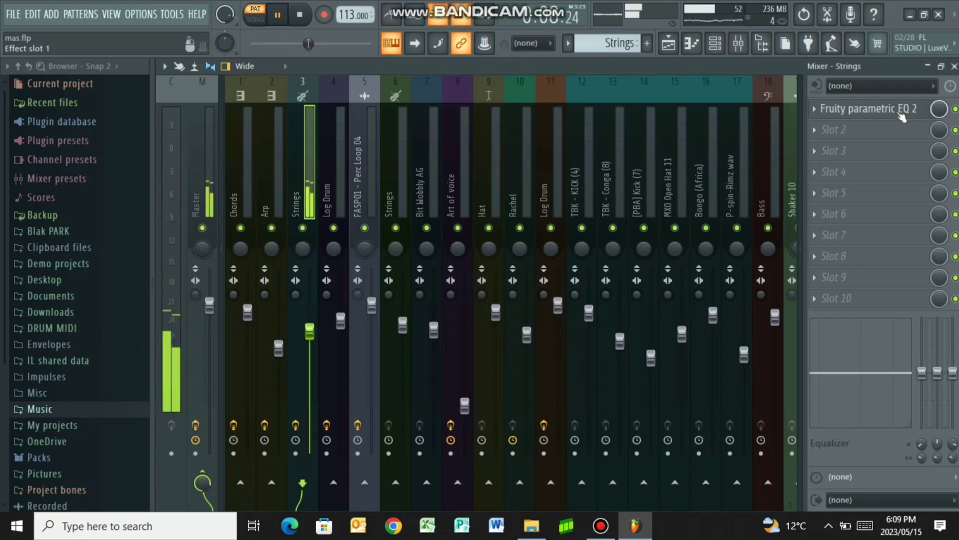
click(902, 117)
key(space)
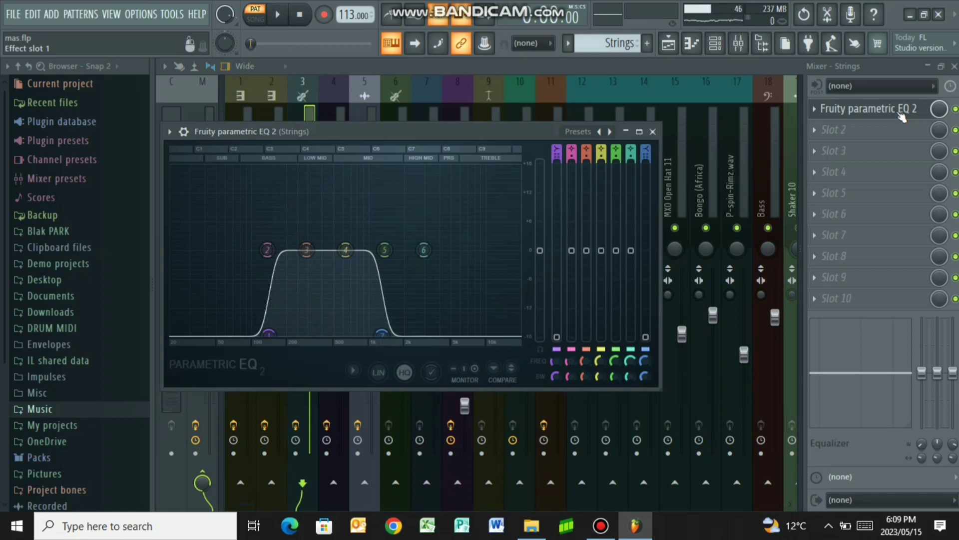
click(833, 118)
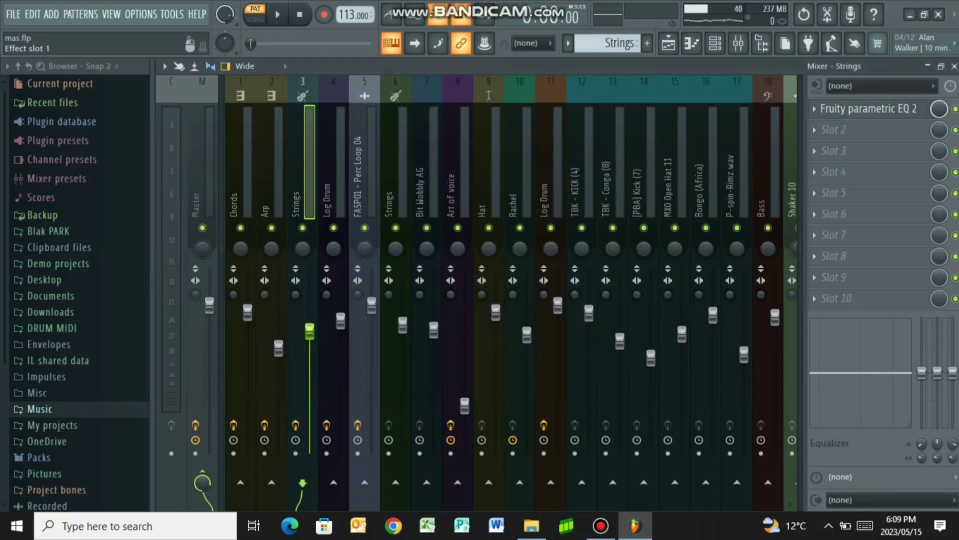
Play the strings with the track's Fruity Parametric EQ 2 bypassed and enabled to compare the sound.
key(space)
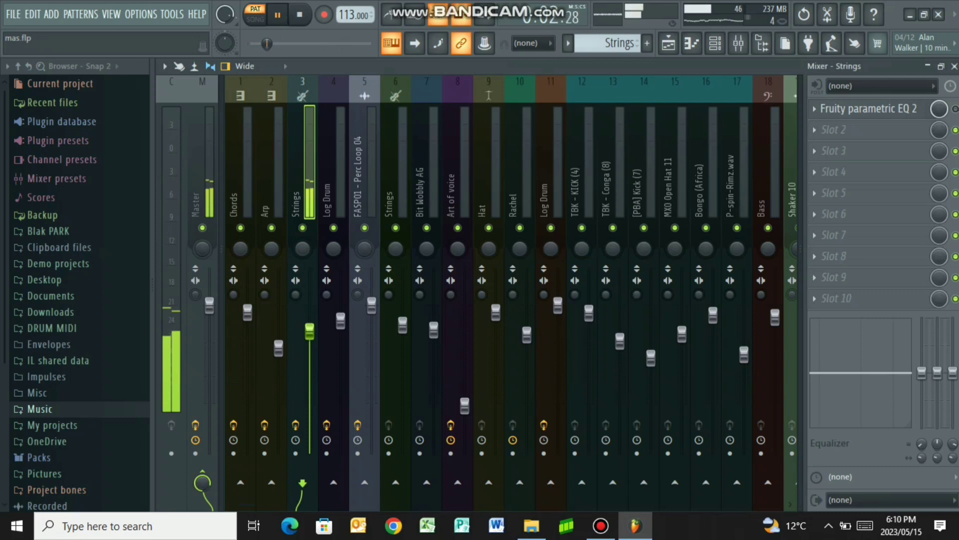
key(space)
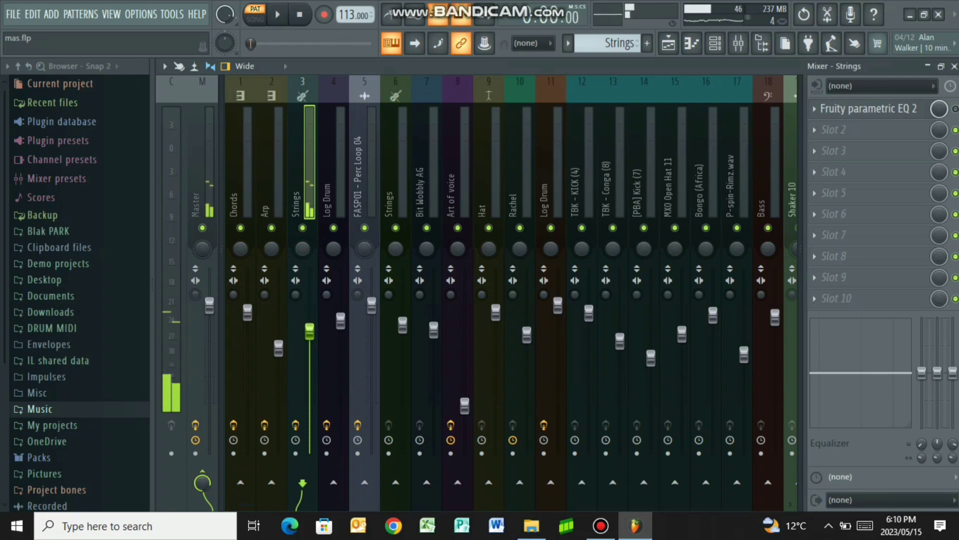
key(space)
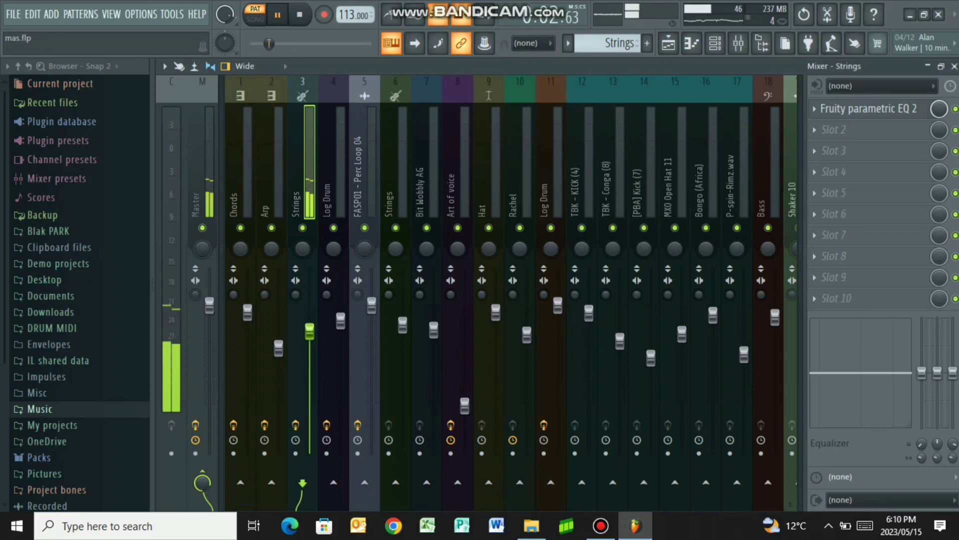
Stop playback, close the mixer and hide the playlist.
click(954, 67)
key(space)
click(956, 70)
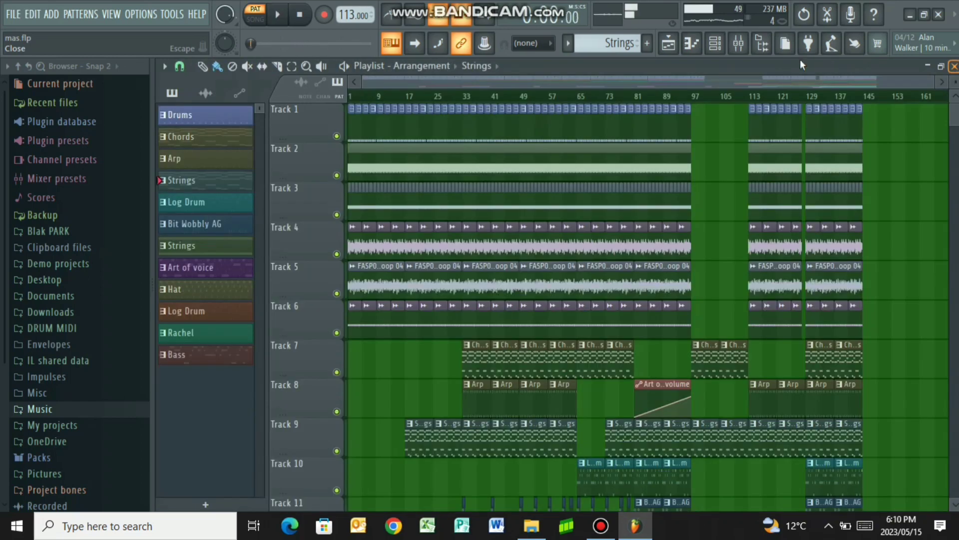
click(673, 46)
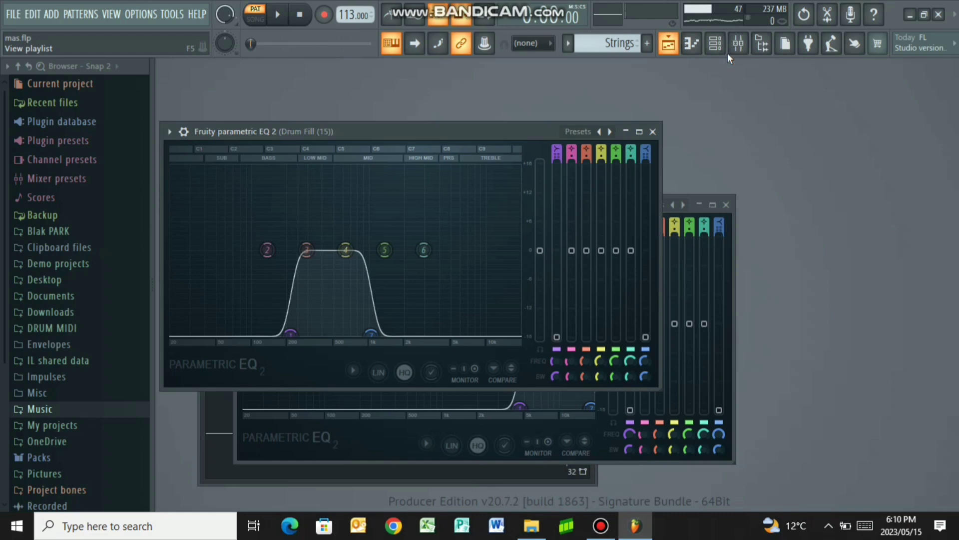
click(668, 45)
click(669, 46)
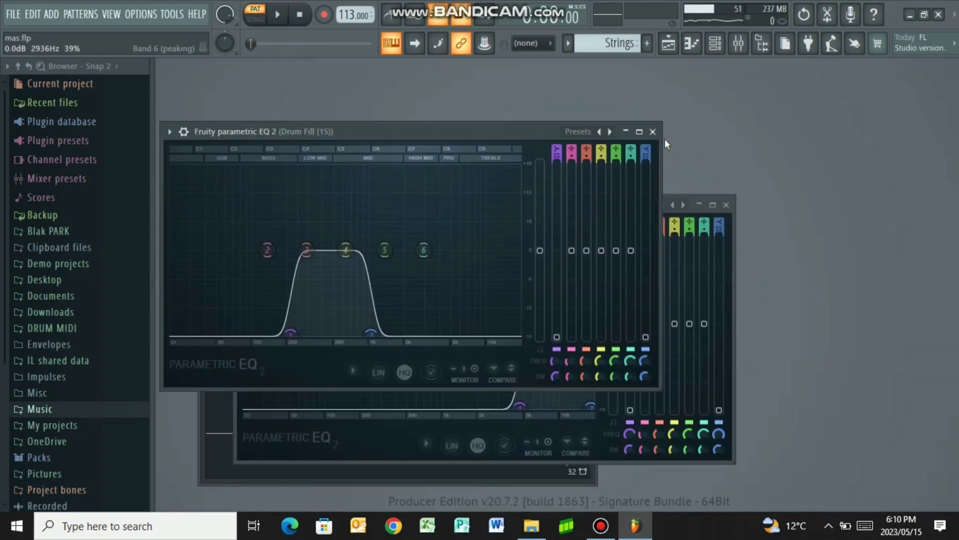
Close the leftover EQ editors for Drum Fill (15) and Perc Loop 04, the sample channel settings and the Log Drum's Fruity Fast Dist.
click(652, 131)
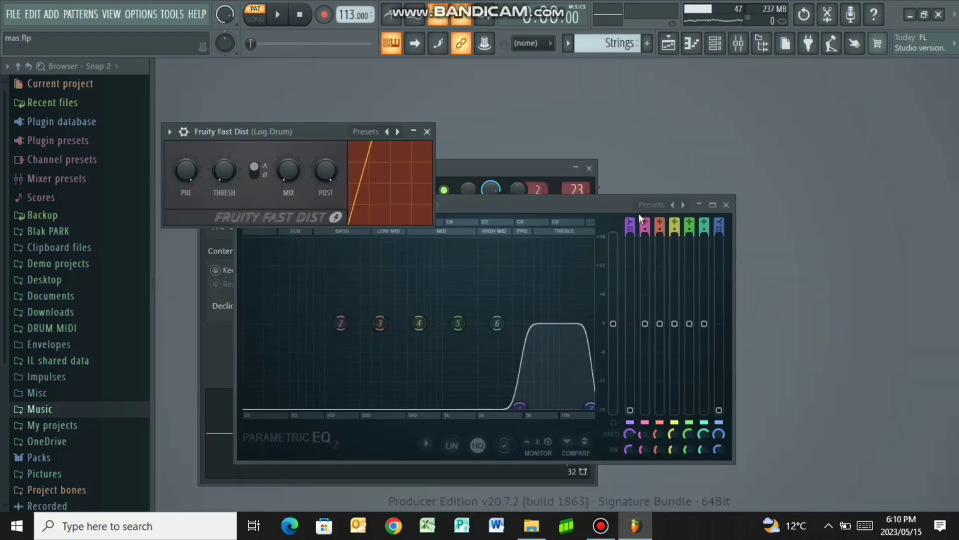
click(728, 206)
click(589, 169)
click(589, 169)
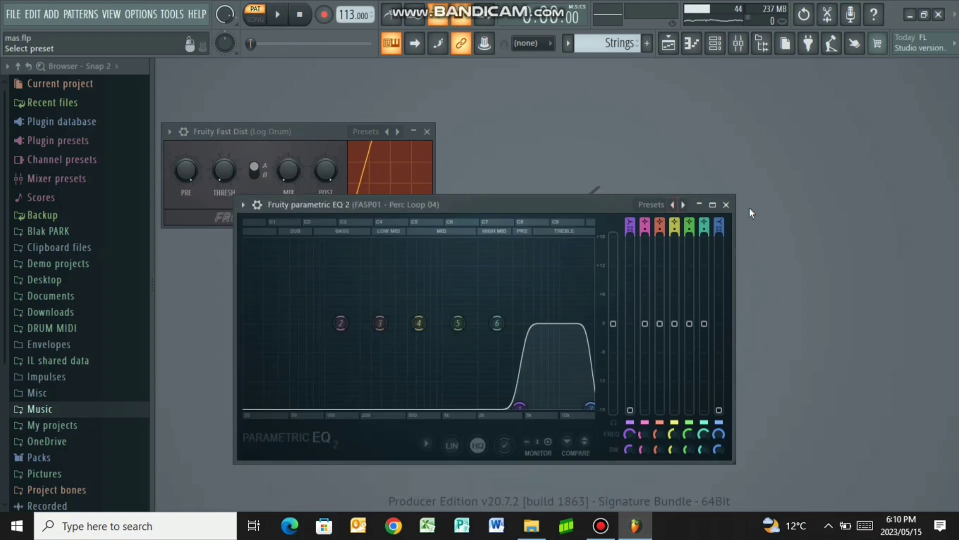
click(726, 204)
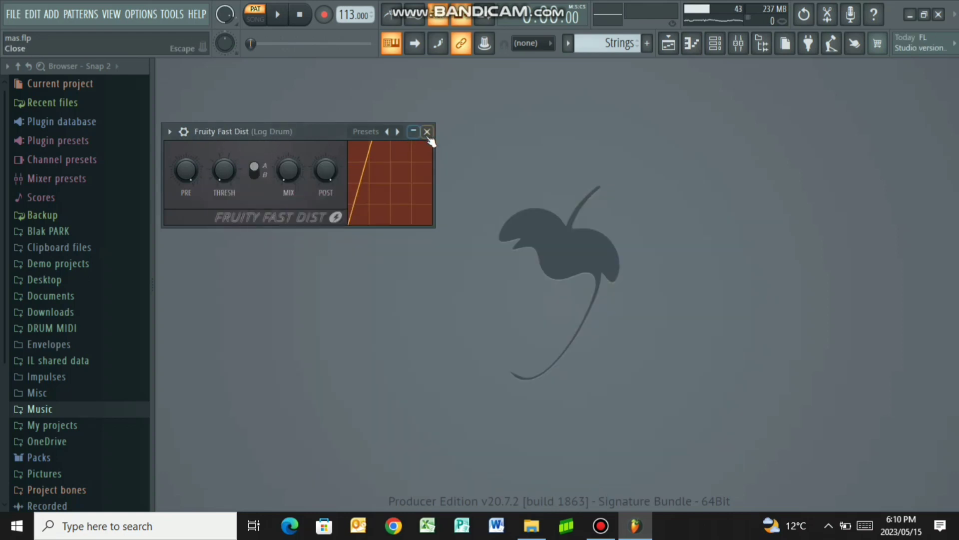
click(427, 132)
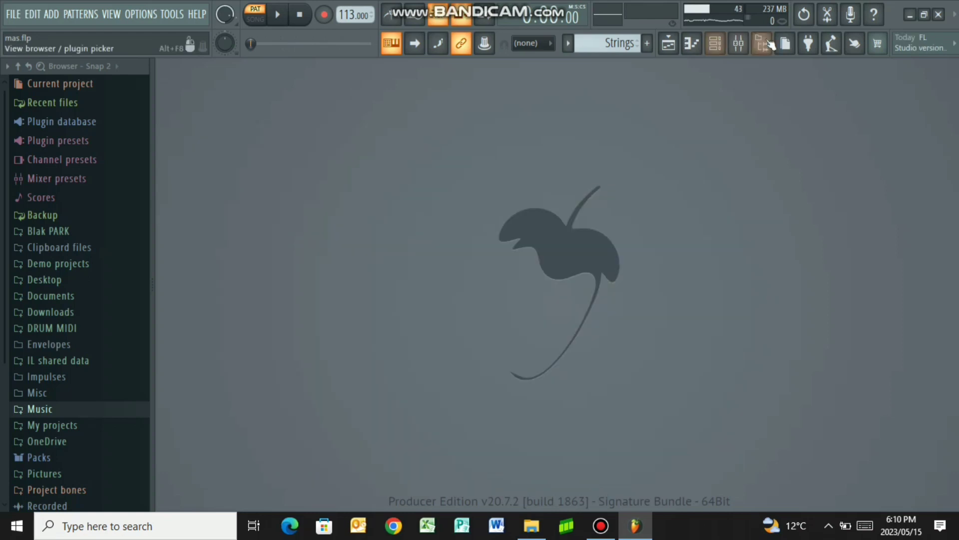
Show the playlist, select the Log Drum pattern and play its notes in the piano roll.
click(674, 48)
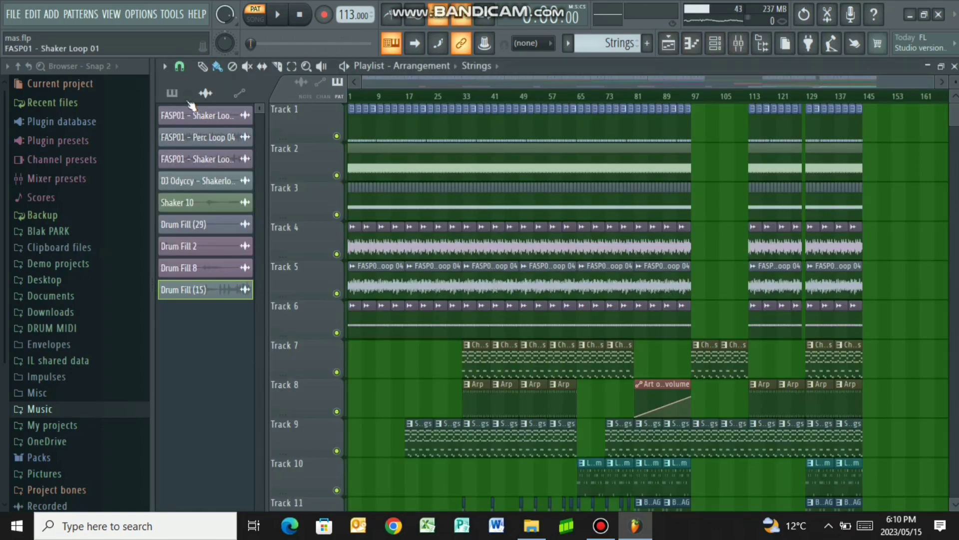
click(219, 207)
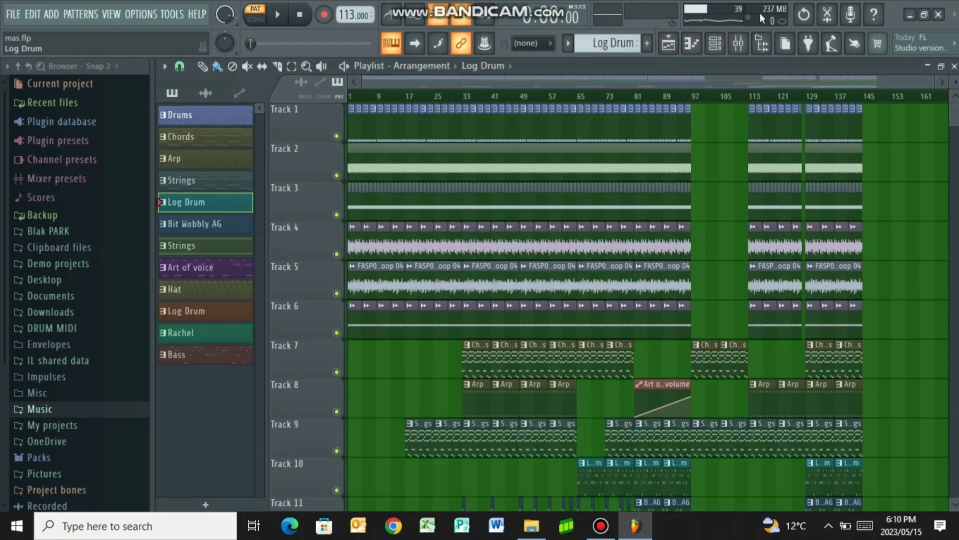
click(726, 48)
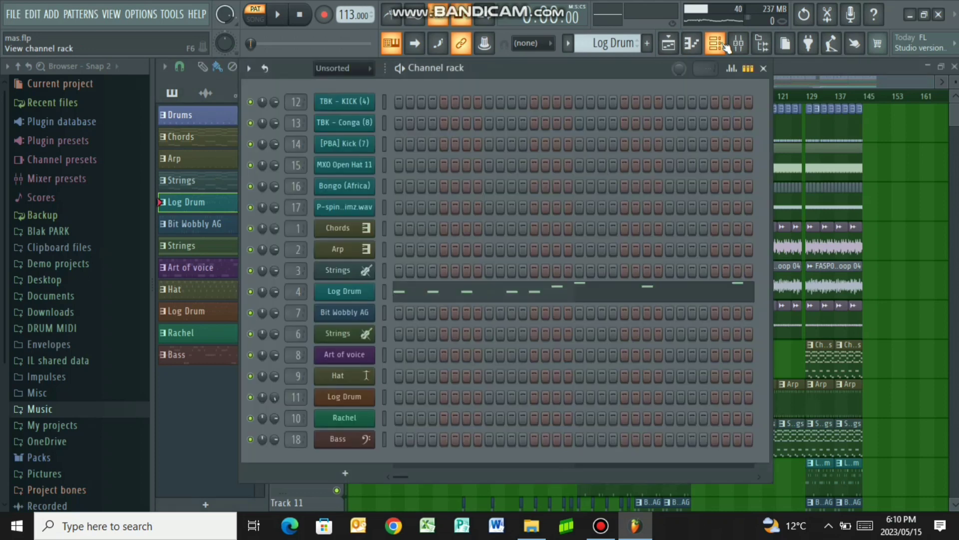
click(585, 292)
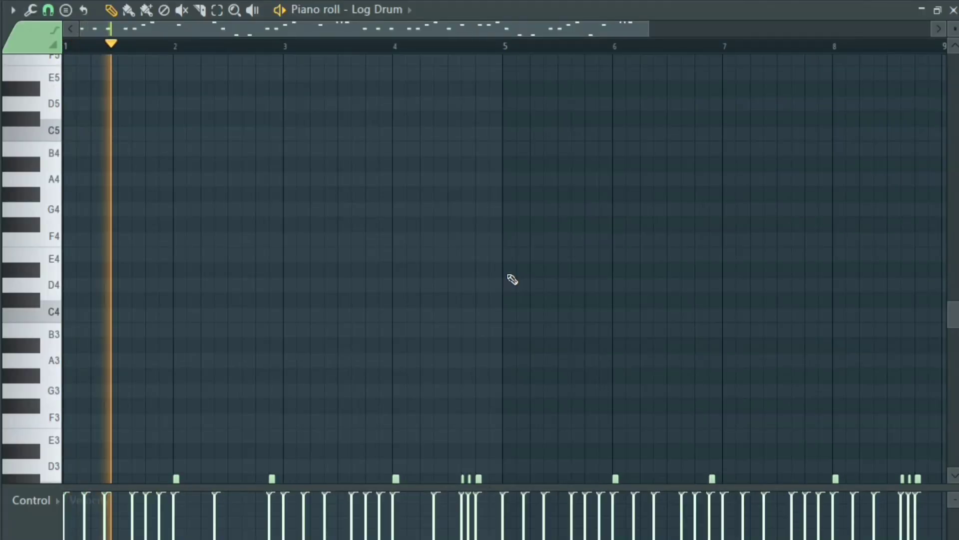
scroll(512, 279, down, 5)
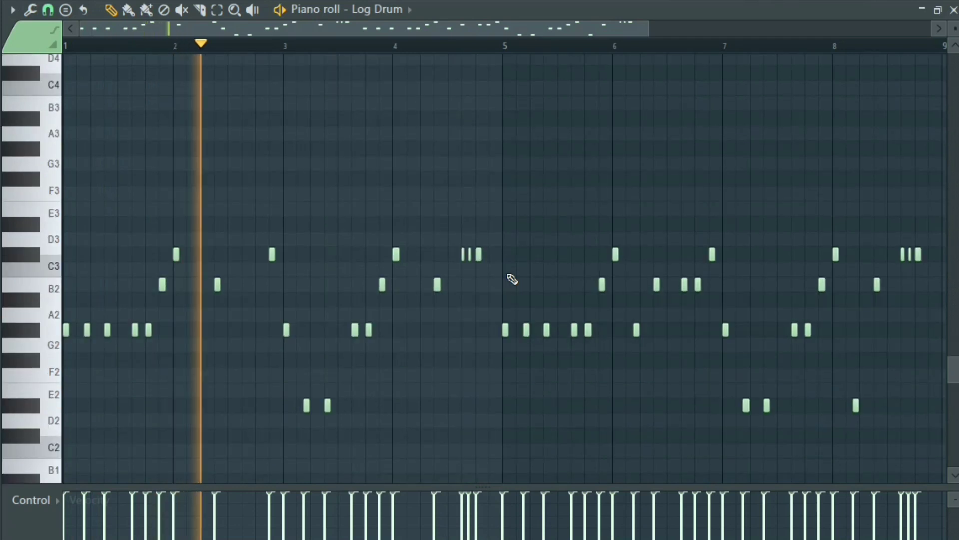
scroll(512, 279, down, 1)
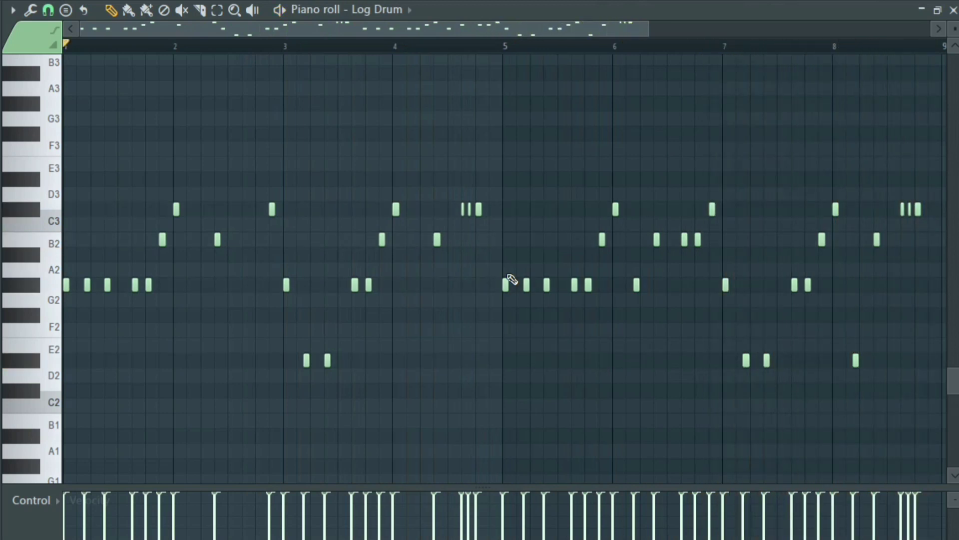
Close the piano roll and view the Log Drum channel's Fruity DX10 synth settings.
click(953, 10)
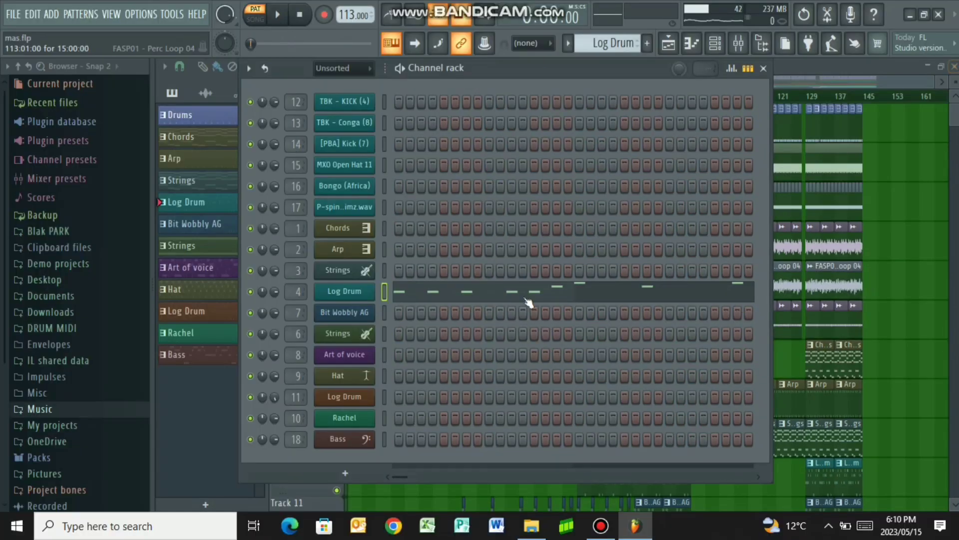
click(358, 298)
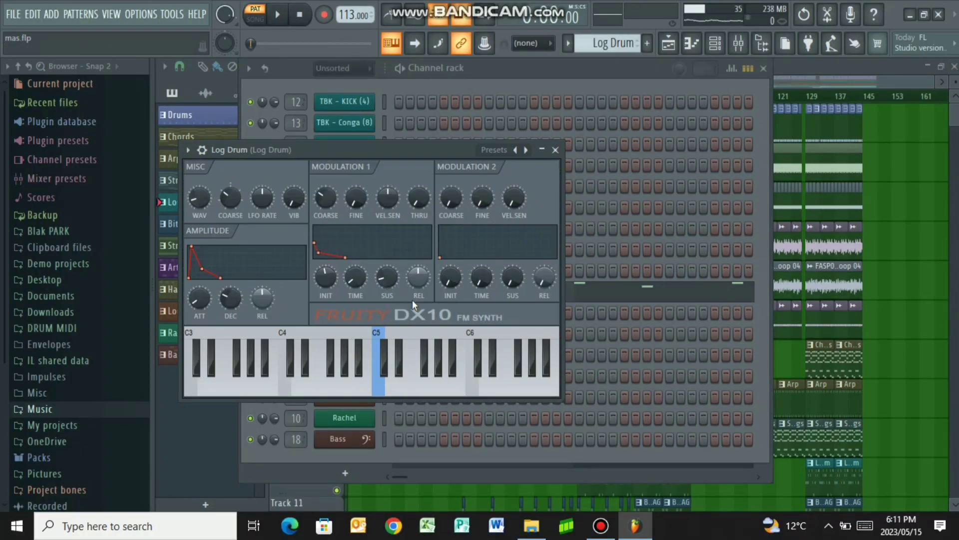
click(555, 151)
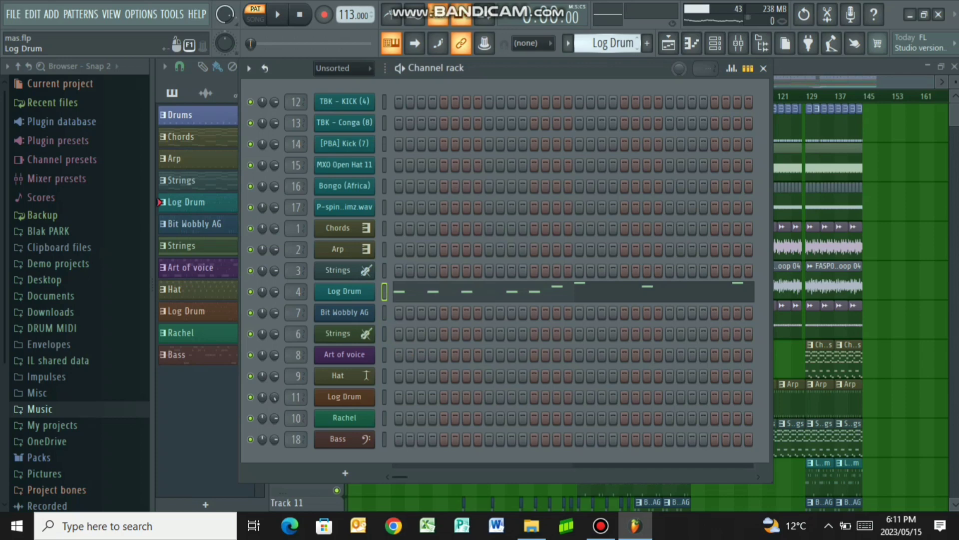
Switch to the Bit Wobbly AG pattern and play its notes in the piano roll.
drag(628, 44, 629, 39)
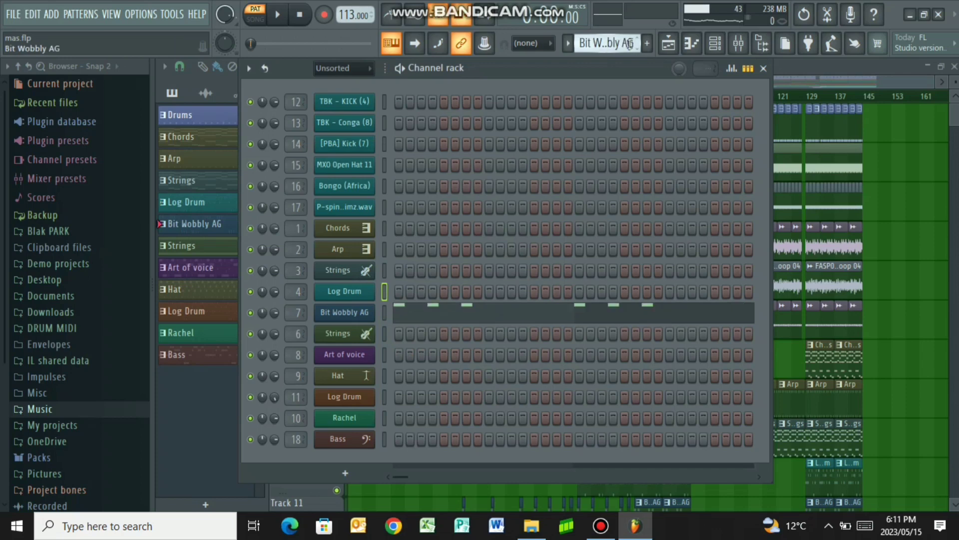
click(463, 318)
scroll(462, 318, down, 1)
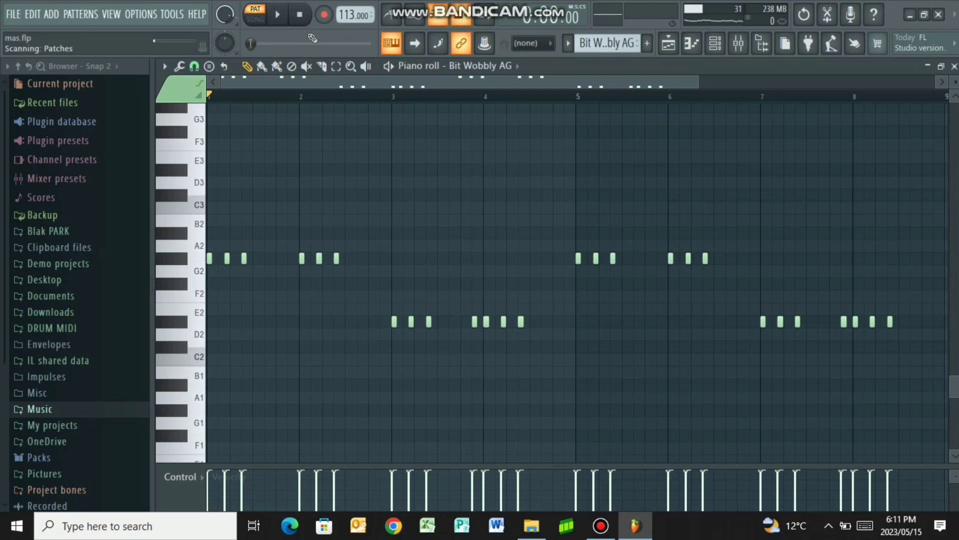
key(space)
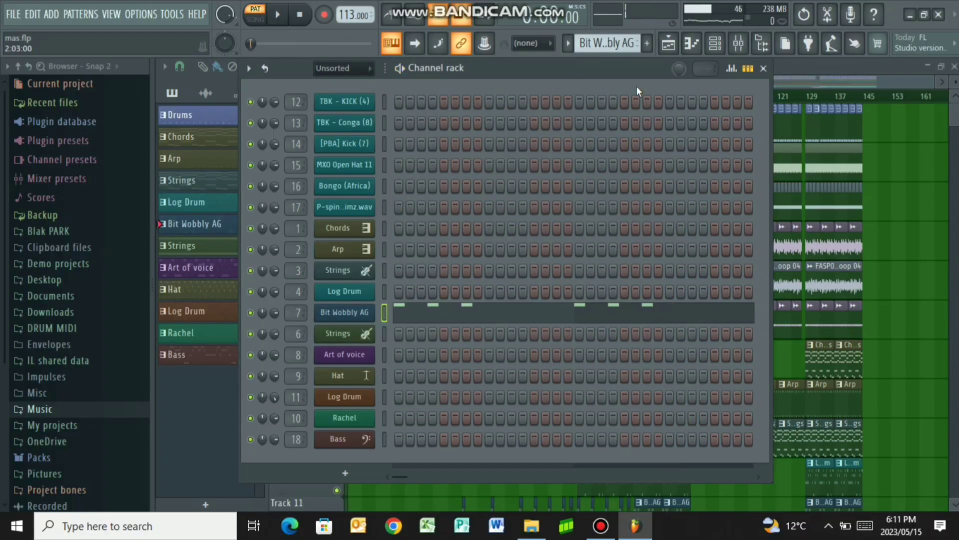
Switch to the Strings pattern after Bit Wobbly AG and play its sustained notes in the piano roll.
scroll(616, 44, down, 1)
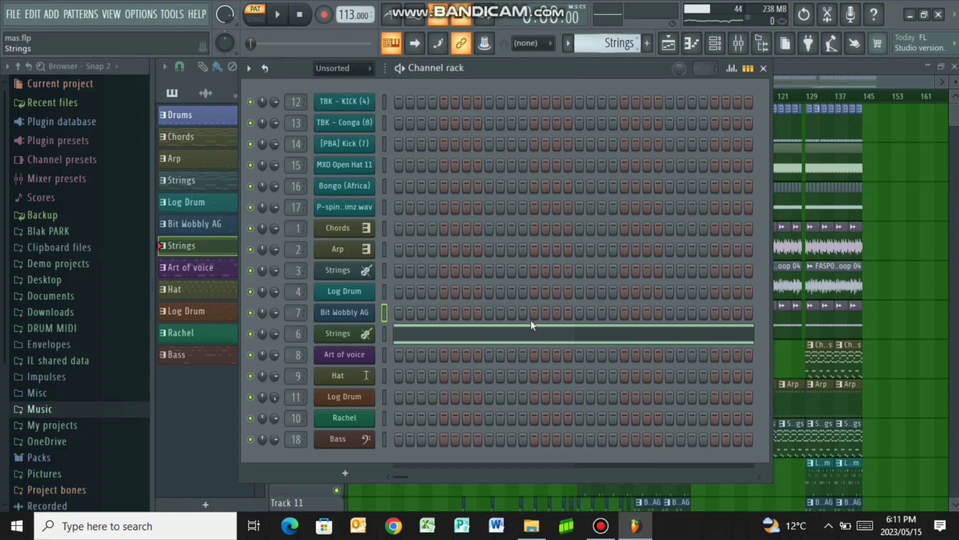
click(523, 343)
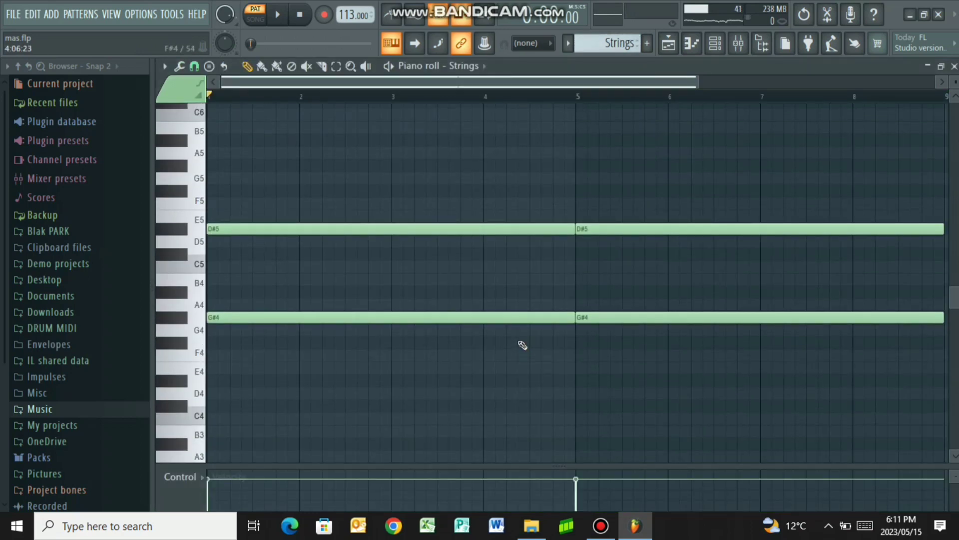
key(space)
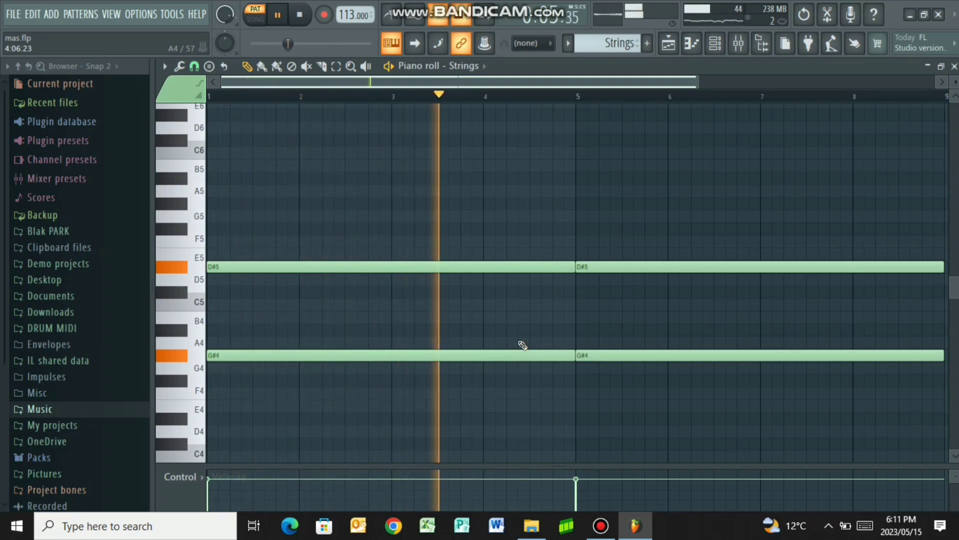
View the Purity instrument of the second Strings channel, close the channel rack and piano roll, and stop playback.
click(715, 43)
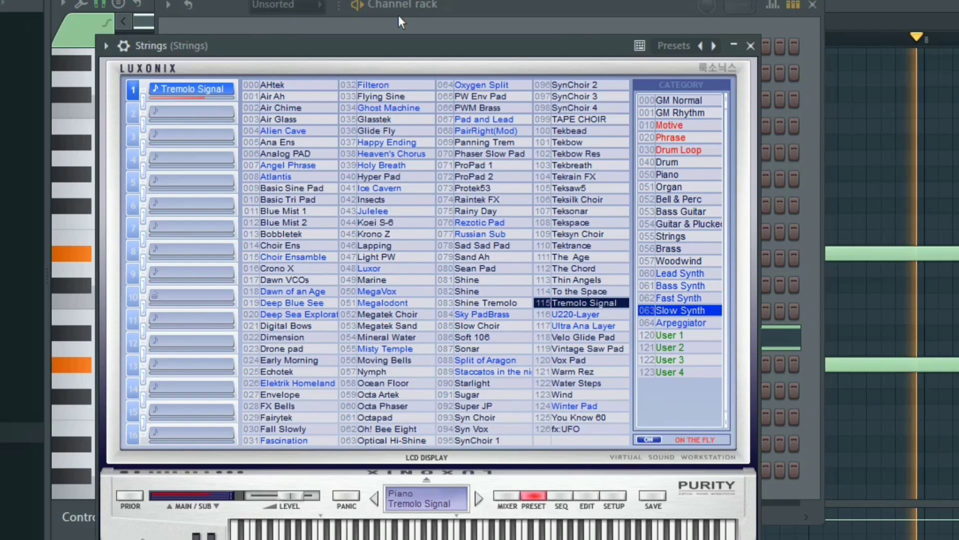
key(space)
drag(388, 45, 411, 11)
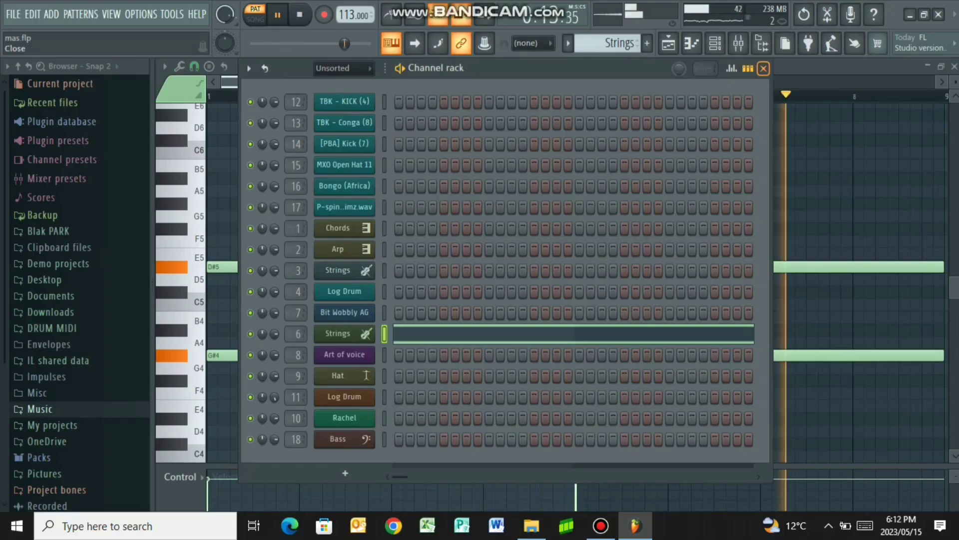
click(763, 69)
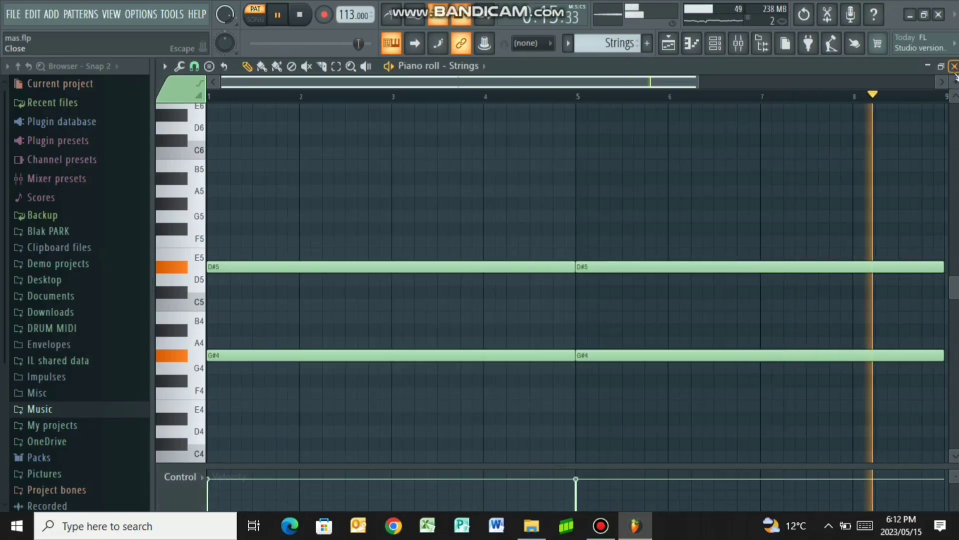
click(955, 67)
key(space)
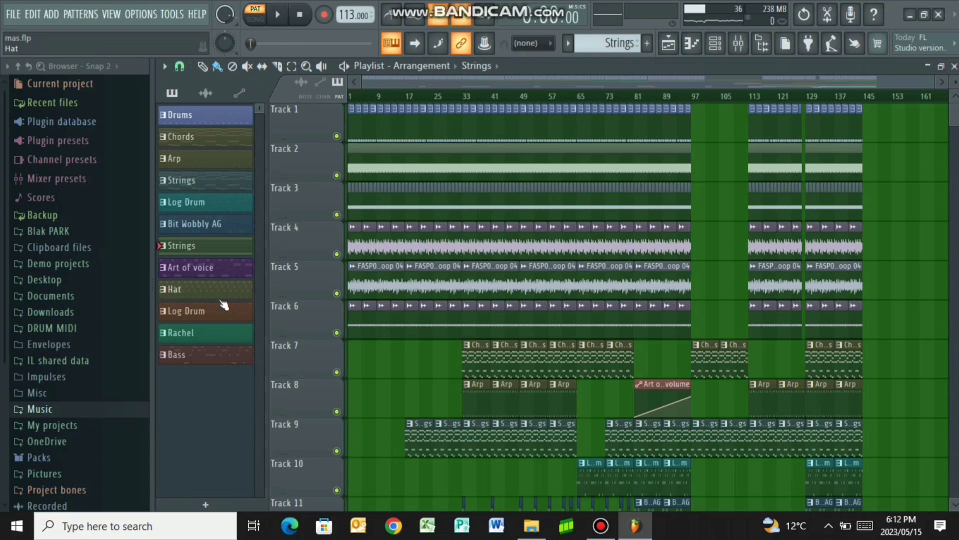
Select the Art of voice pattern and play its notes in the piano roll.
click(210, 269)
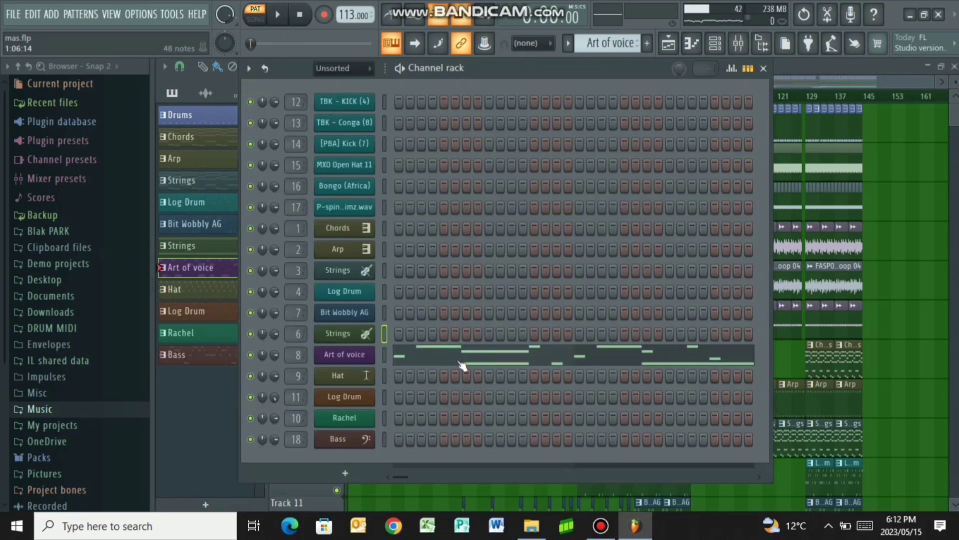
click(460, 362)
scroll(365, 363, up, 4)
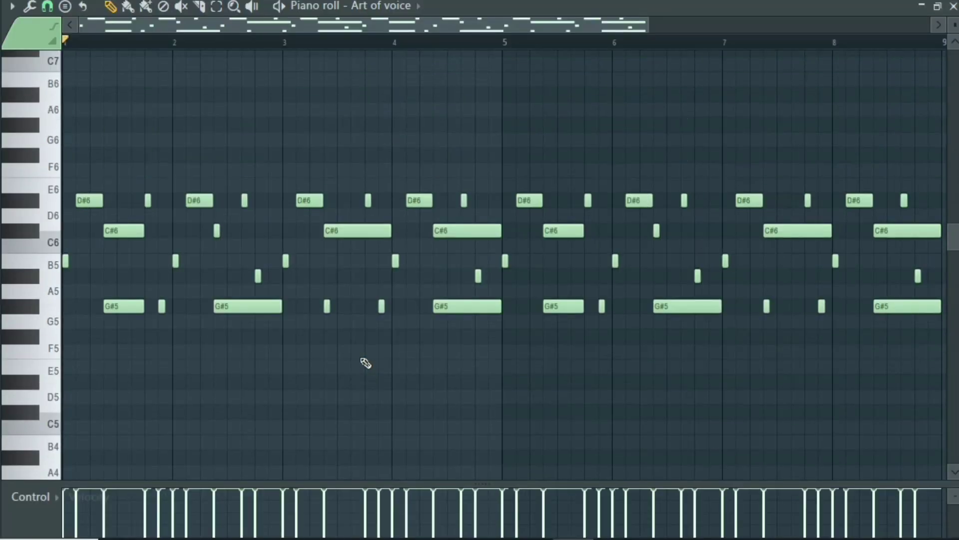
key(space)
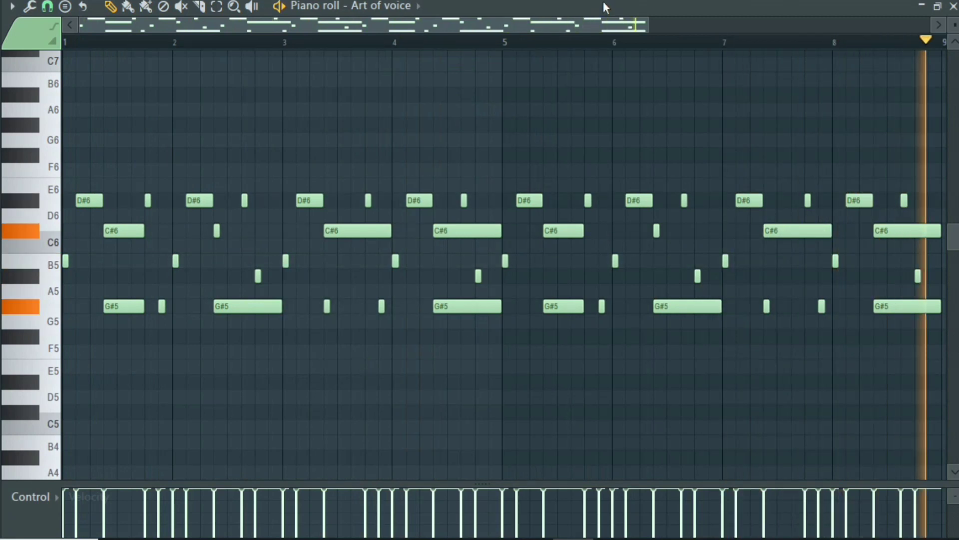
View the Art of voice channel's synth, point out the Art of voice preset in the Synthesizer category, and close the instrument.
key(F6)
click(229, 359)
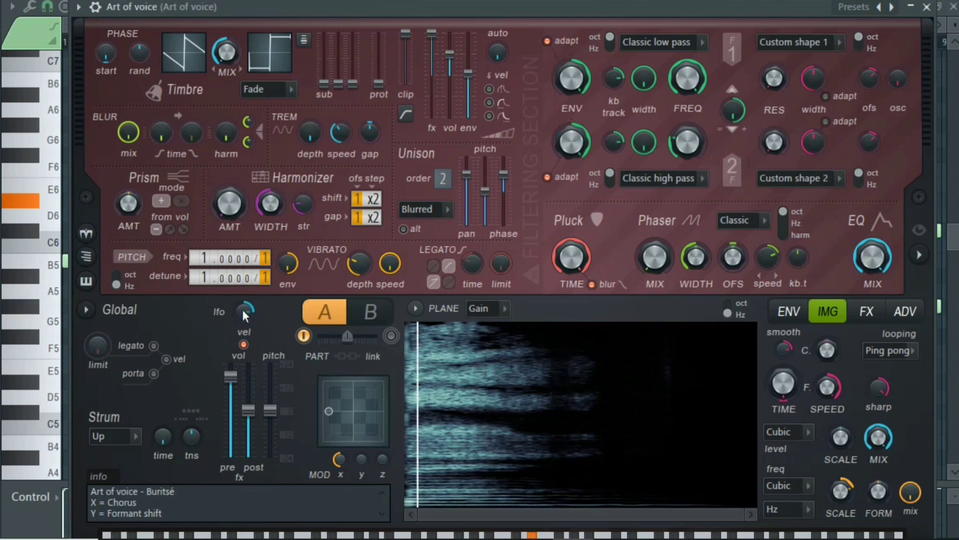
click(852, 14)
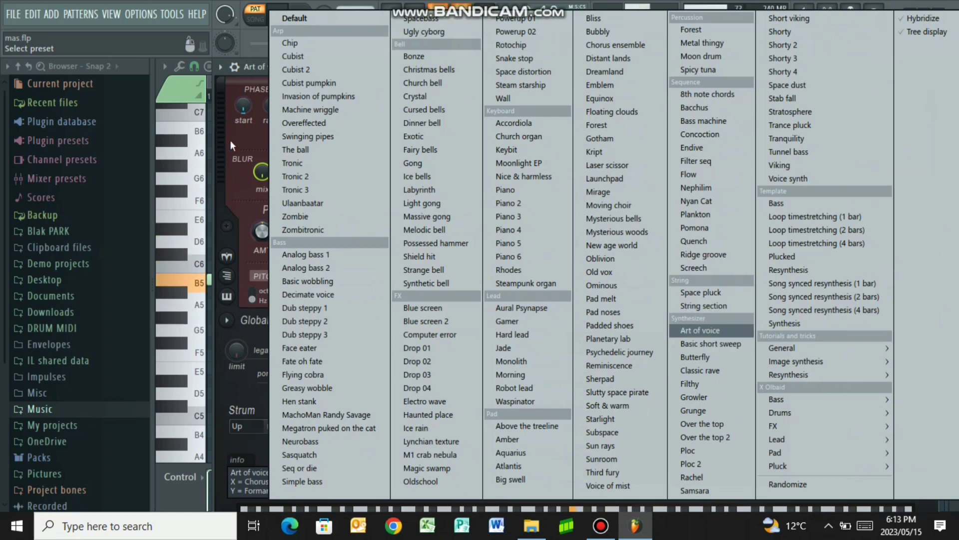
click(724, 336)
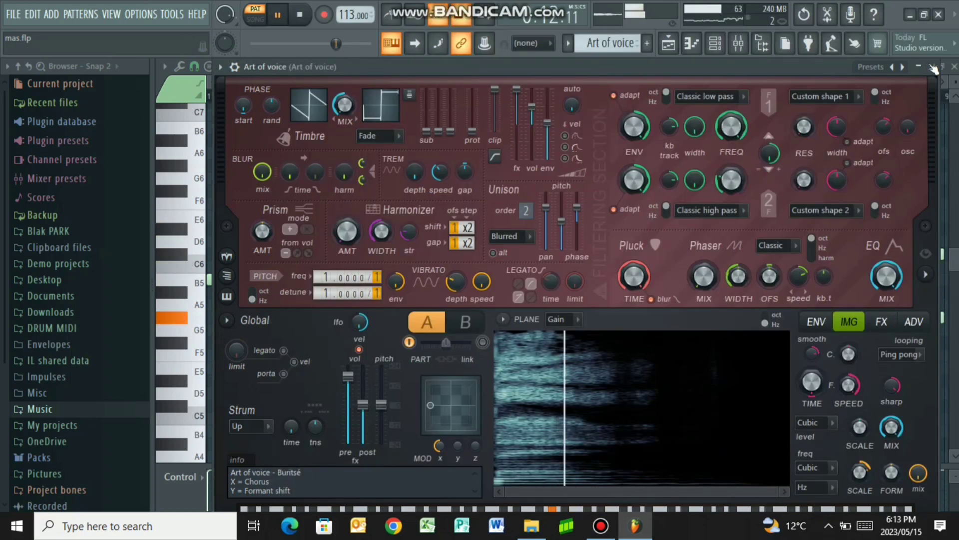
click(931, 66)
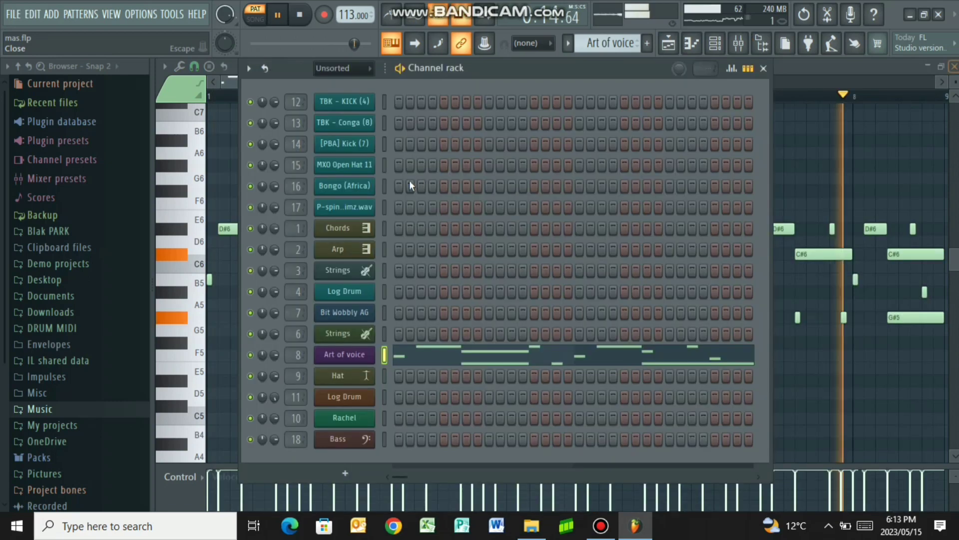
Inspect the Fruity Parametric EQ 2 and Fruity Reeverb 2 on the Art of voice mixer track during playback.
key(F9)
key(space)
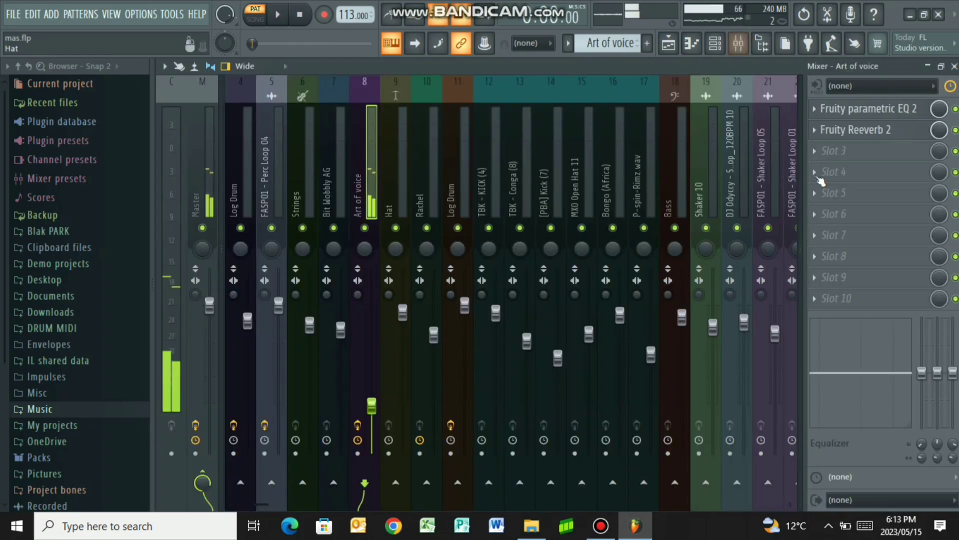
click(873, 111)
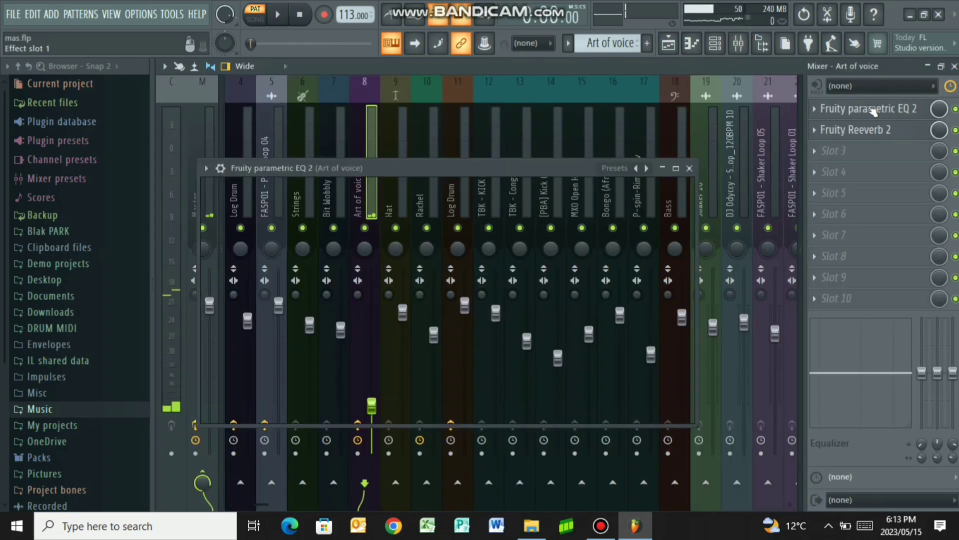
key(space)
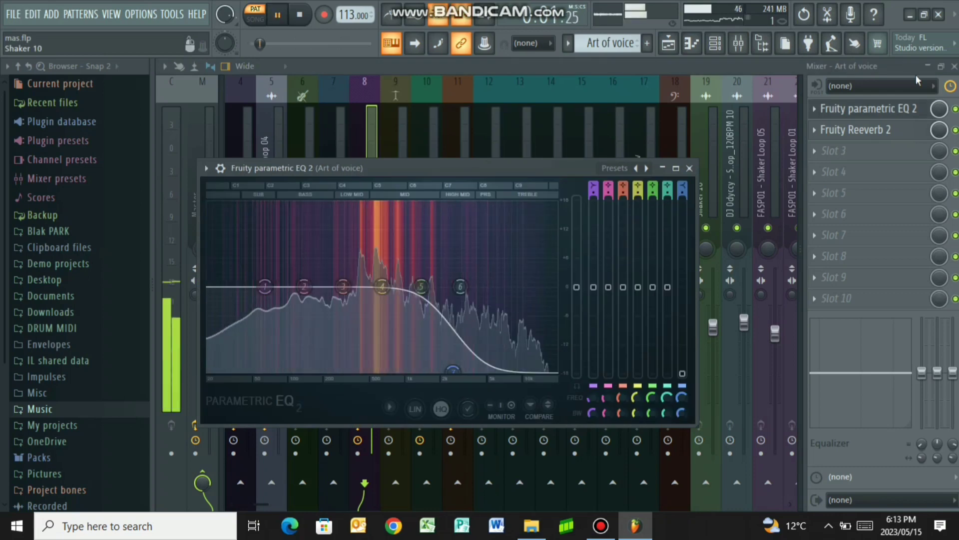
click(891, 134)
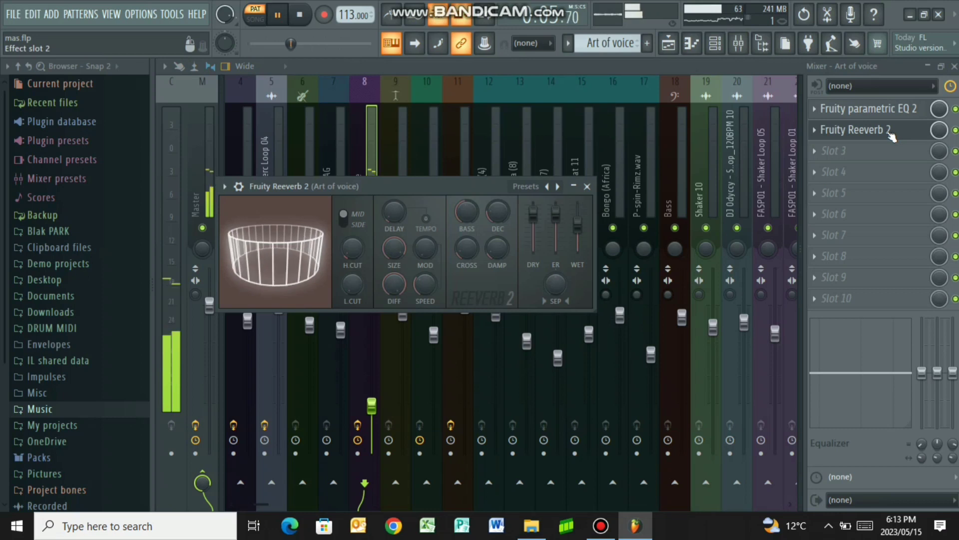
click(890, 134)
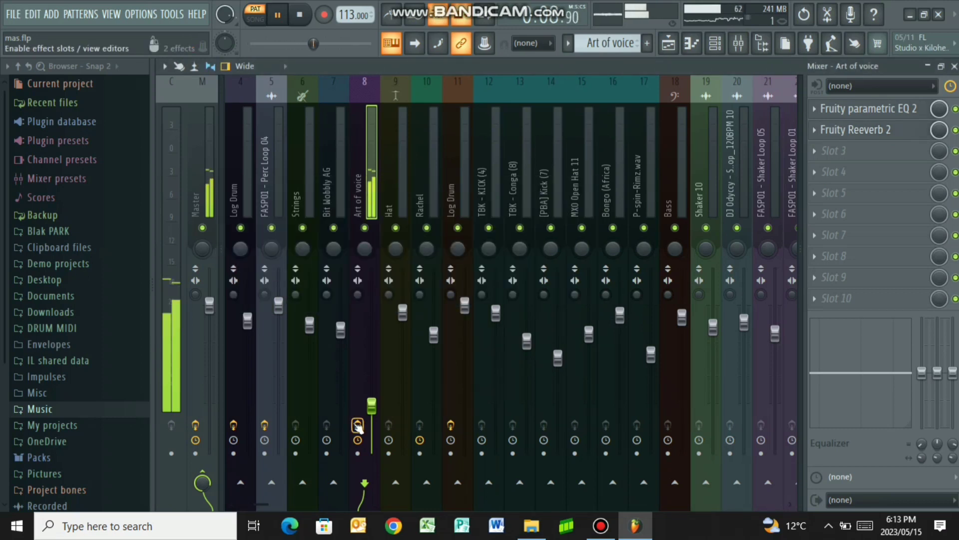
Bypass and re-enable the Art of voice mixer track's effects during playback, then reopen its piano roll and stop playback.
click(358, 427)
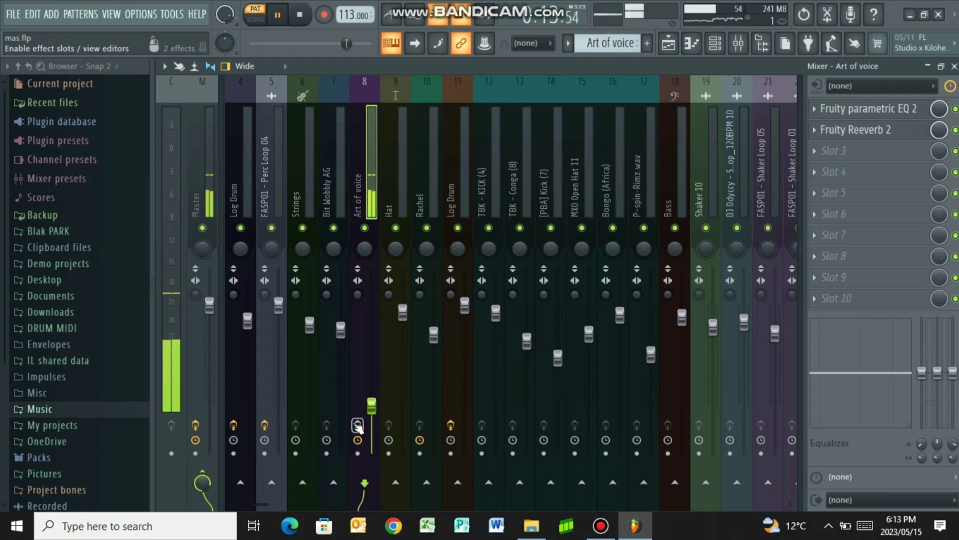
click(358, 426)
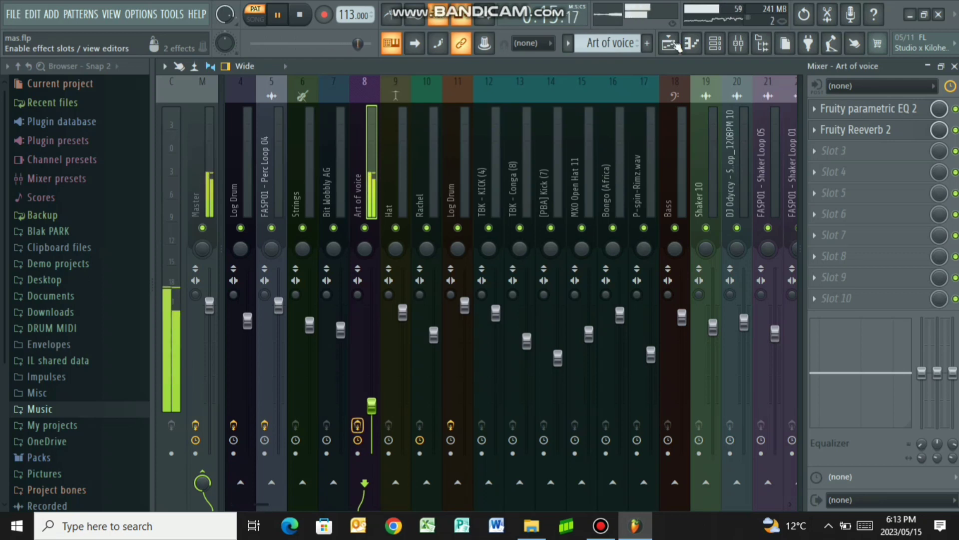
click(677, 45)
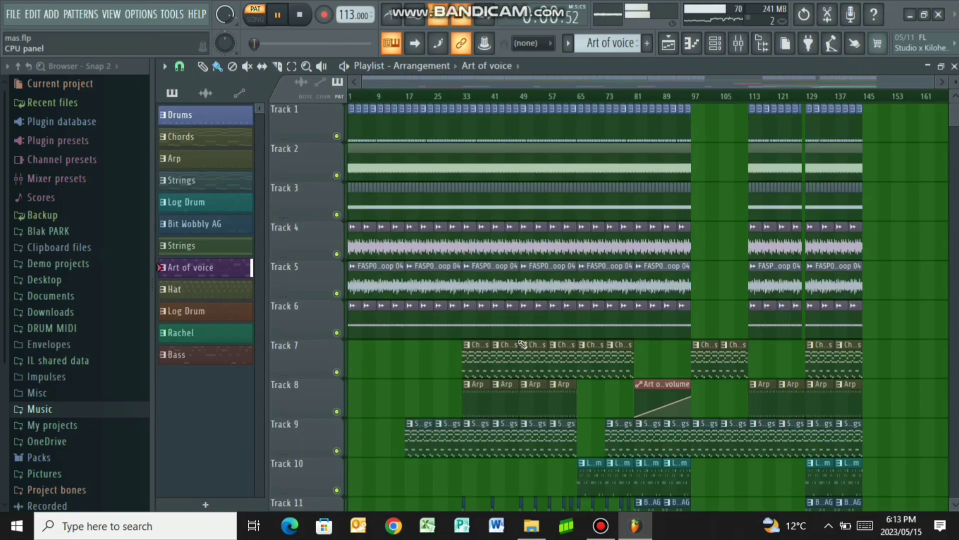
click(692, 44)
key(space)
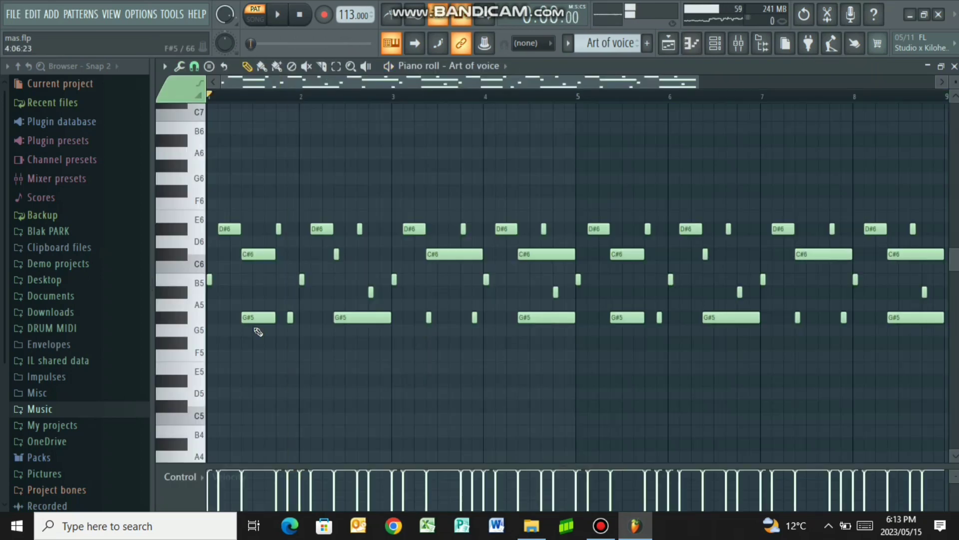
Shorten the long D#6, C#6 and G#5 notes in bar 1 to one step each and audition the result.
drag(243, 224, 255, 336)
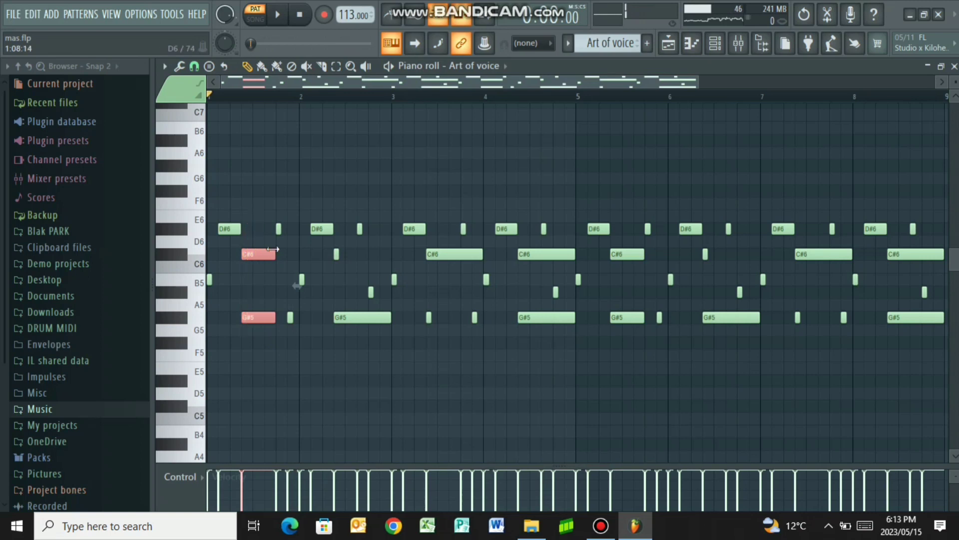
drag(246, 263, 243, 265)
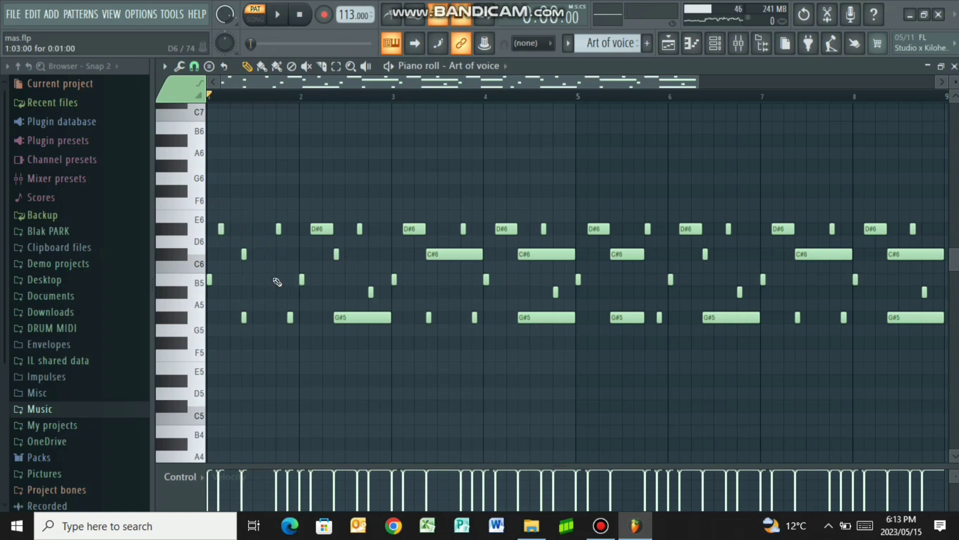
key(space)
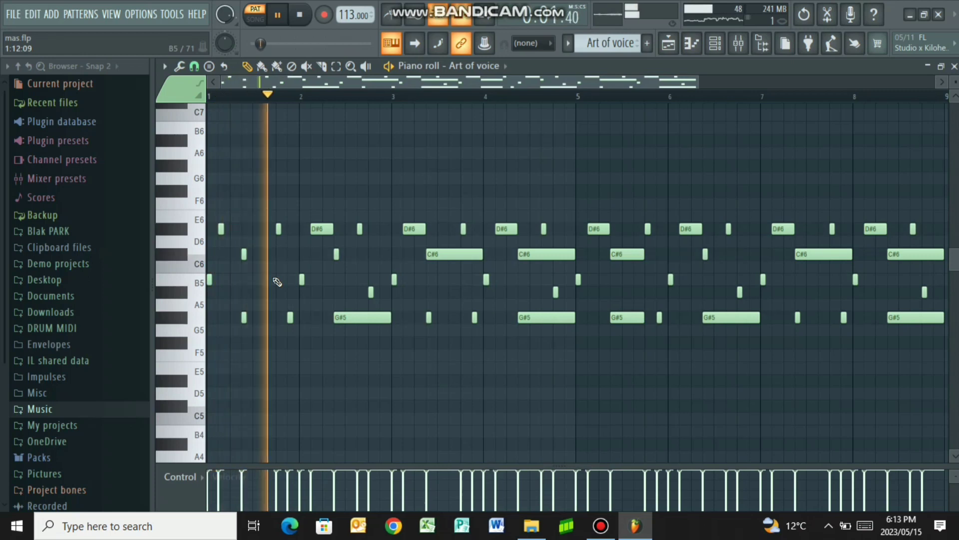
key(space)
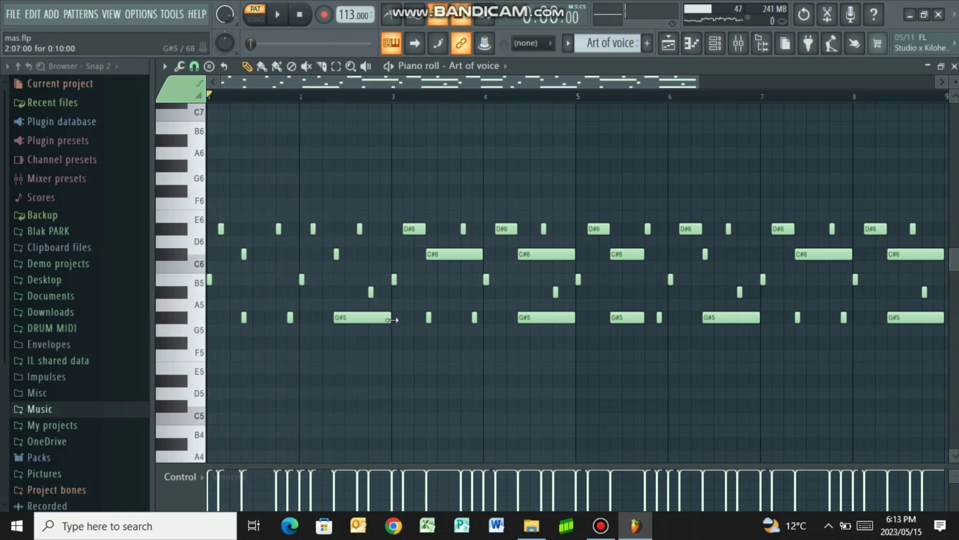
Shorten the long D#6 and G#5 notes in bar 2 to one step each and audition the pattern.
drag(341, 324, 338, 330)
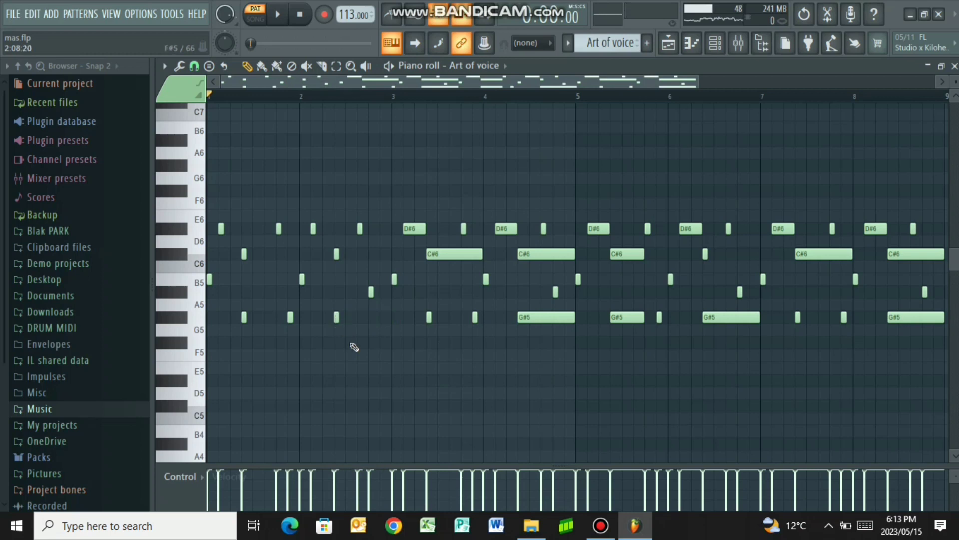
key(space)
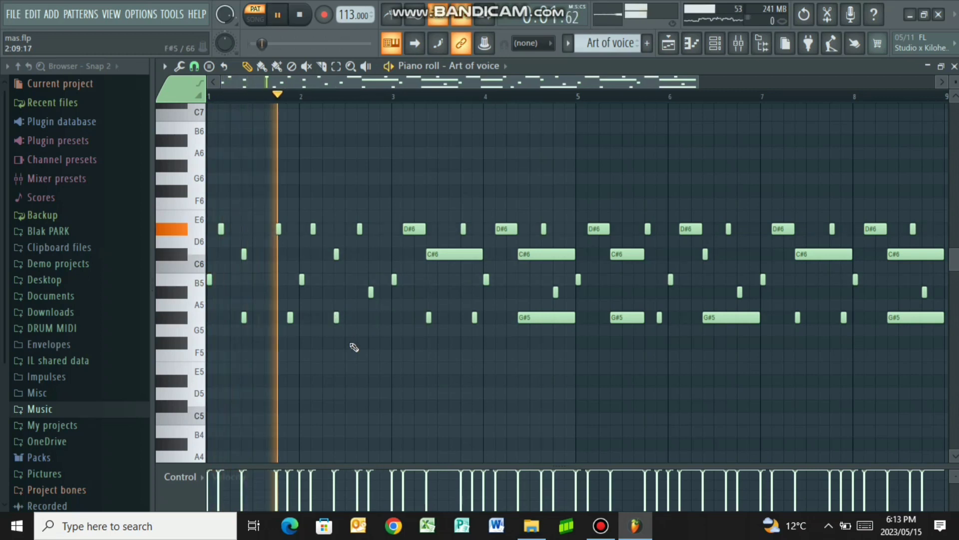
key(space)
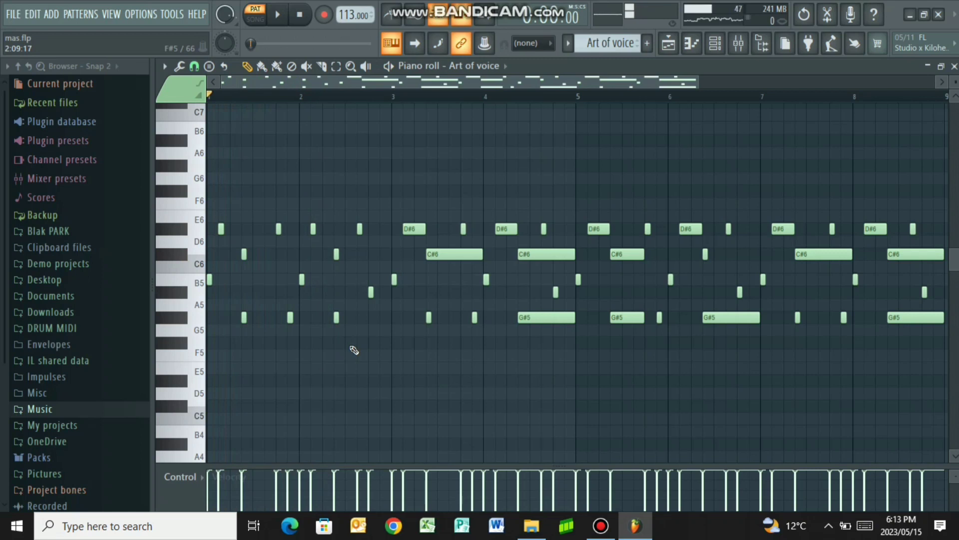
Lengthen the G#5 note in bar 2 to the end of the bar and restore the long D#6, C#6 and G#5 notes in bar 1.
click(341, 318)
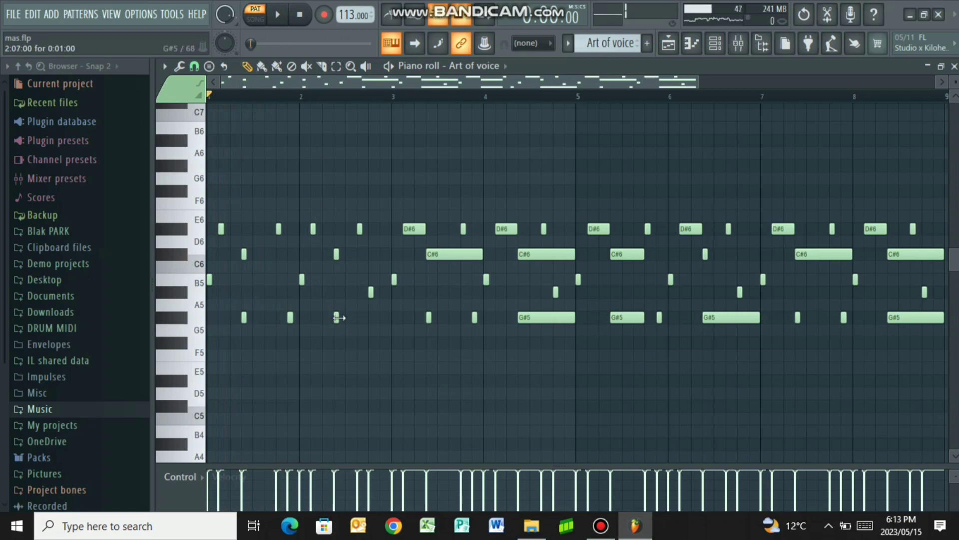
drag(387, 319, 392, 319)
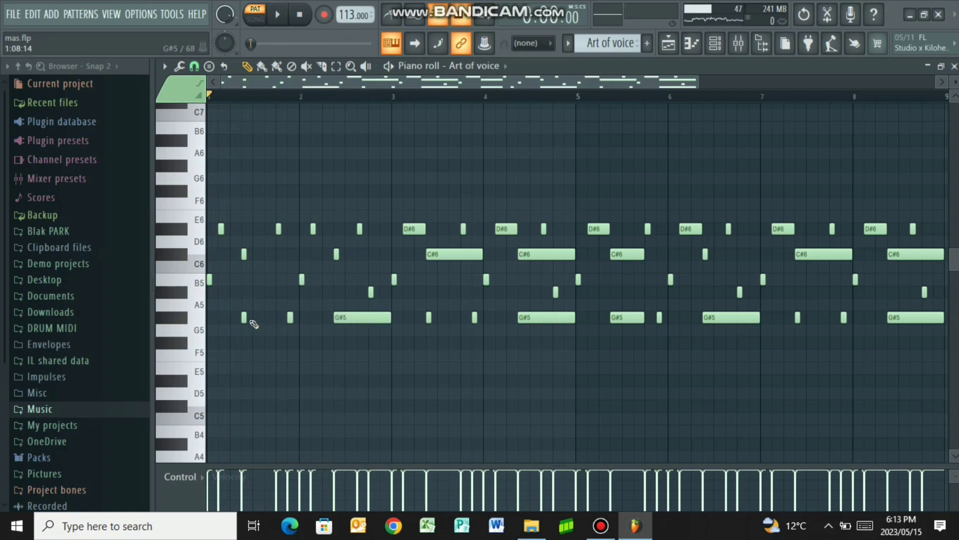
drag(246, 318, 290, 318)
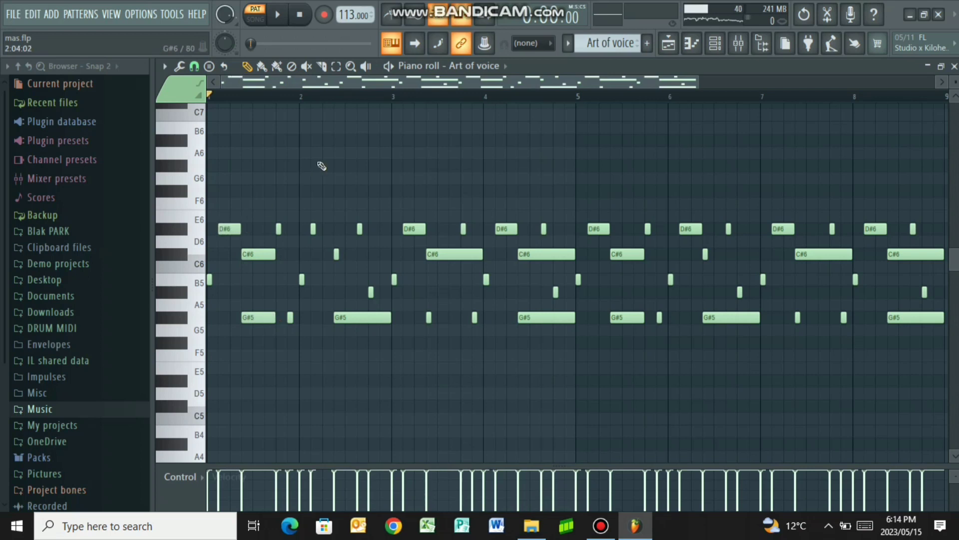
Select the Hat pattern and play its notes in the piano roll.
key(space)
key(F5)
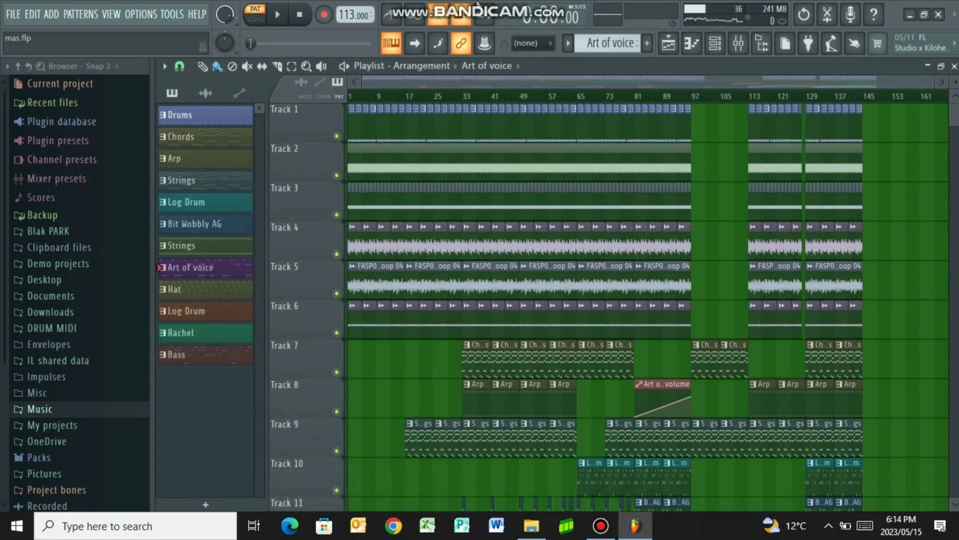
mouse_move(478, 5)
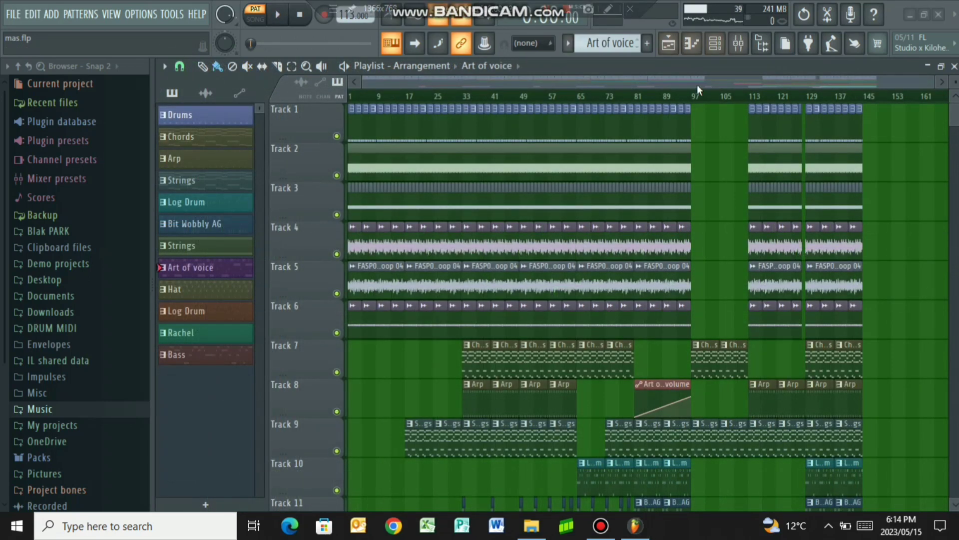
key(F6)
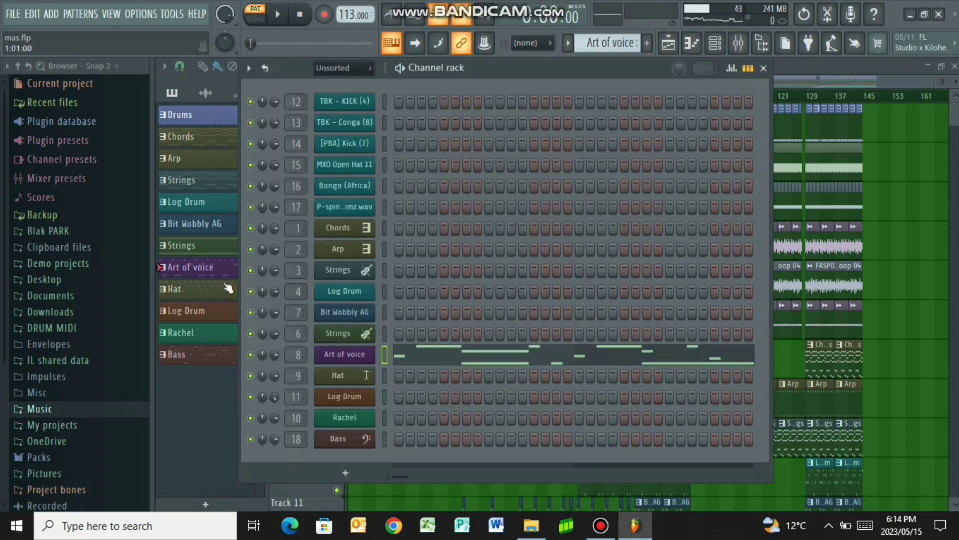
click(721, 53)
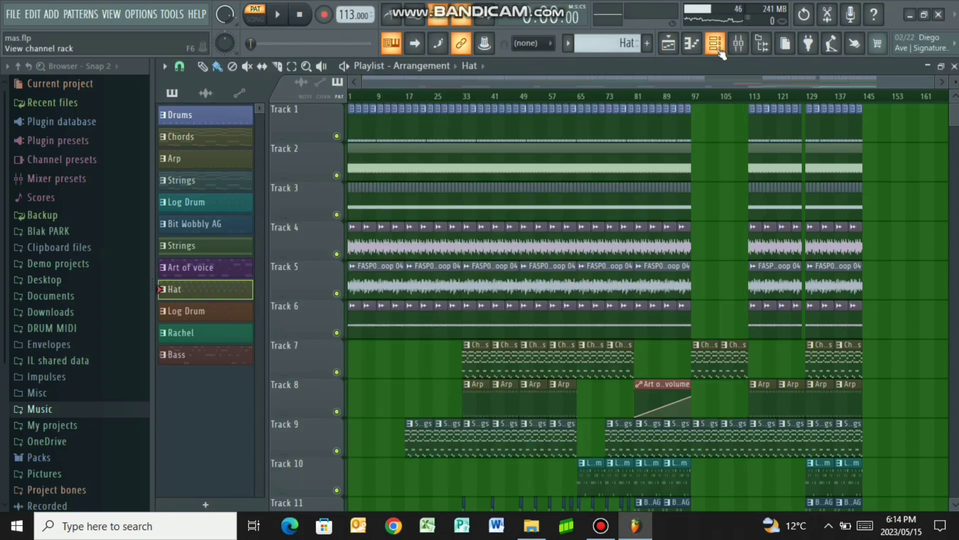
key(F6)
click(476, 383)
scroll(475, 383, down, 2)
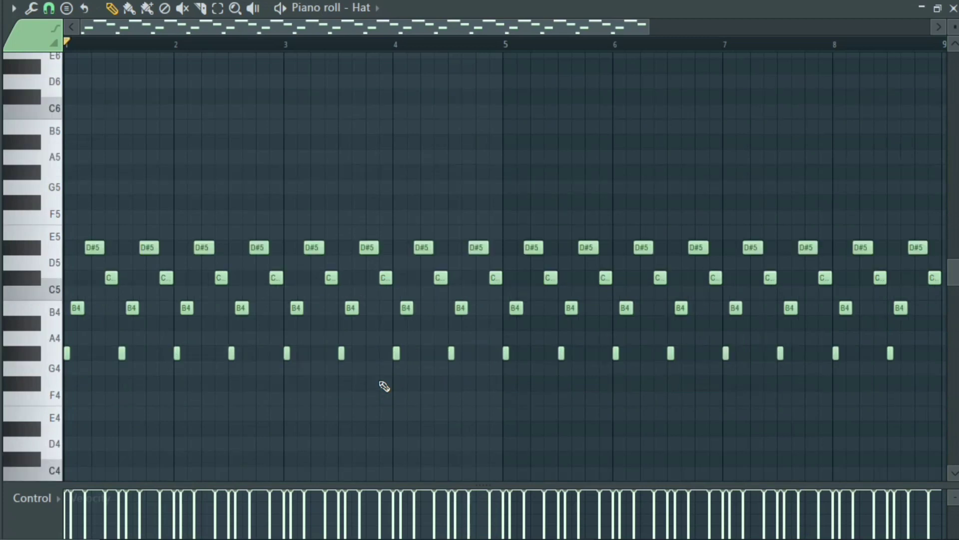
scroll(384, 386, down, 2)
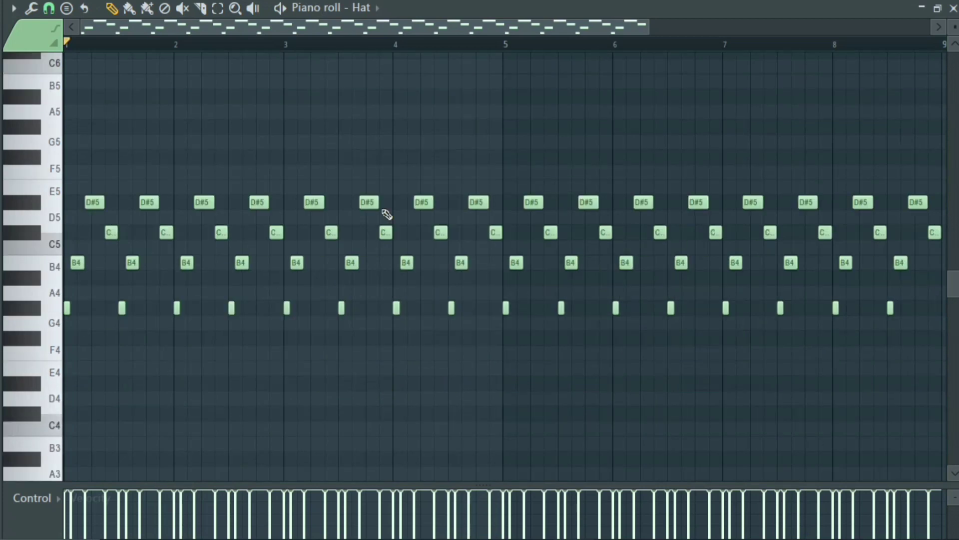
key(space)
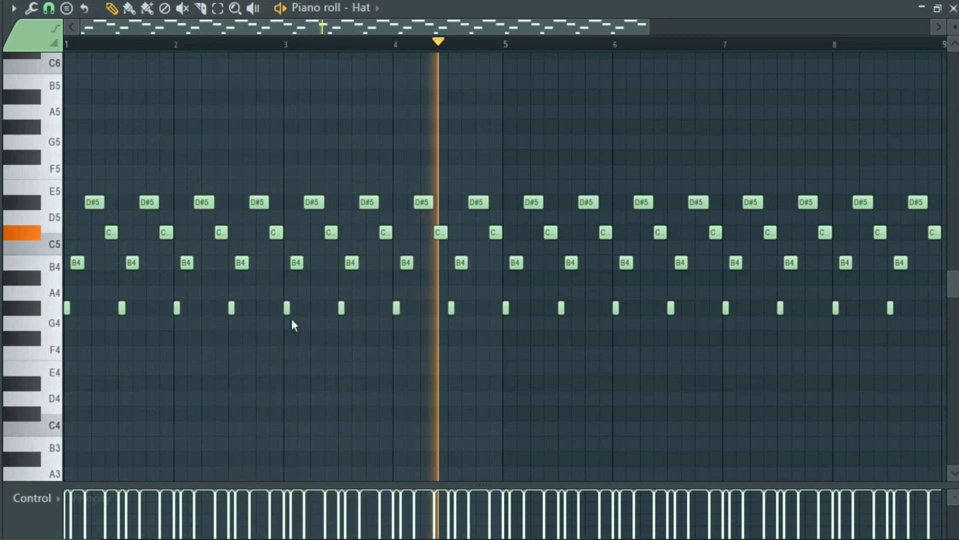
View the Hat channel's Purity instrument with its Noise Hat Close preset, close it, return to the playlist and stop playback.
key(F6)
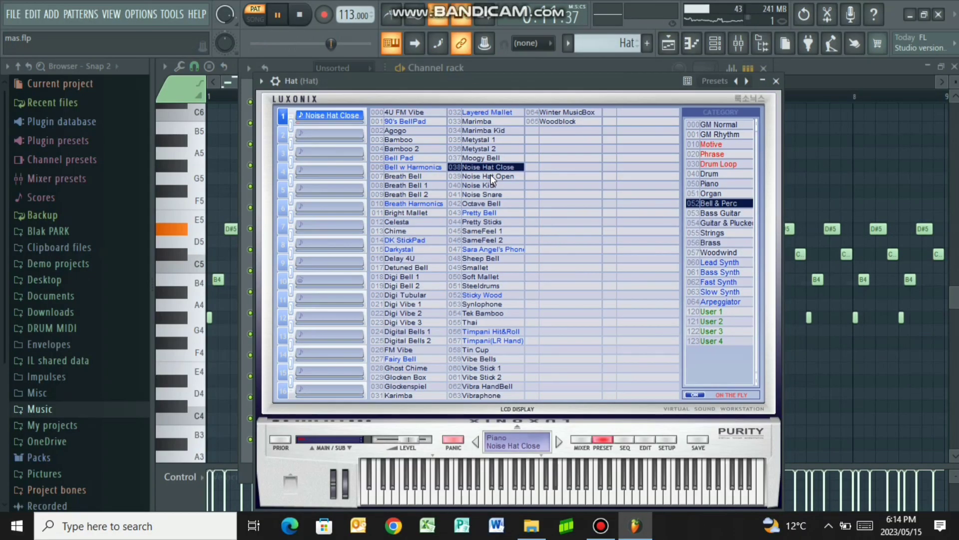
click(776, 81)
click(669, 43)
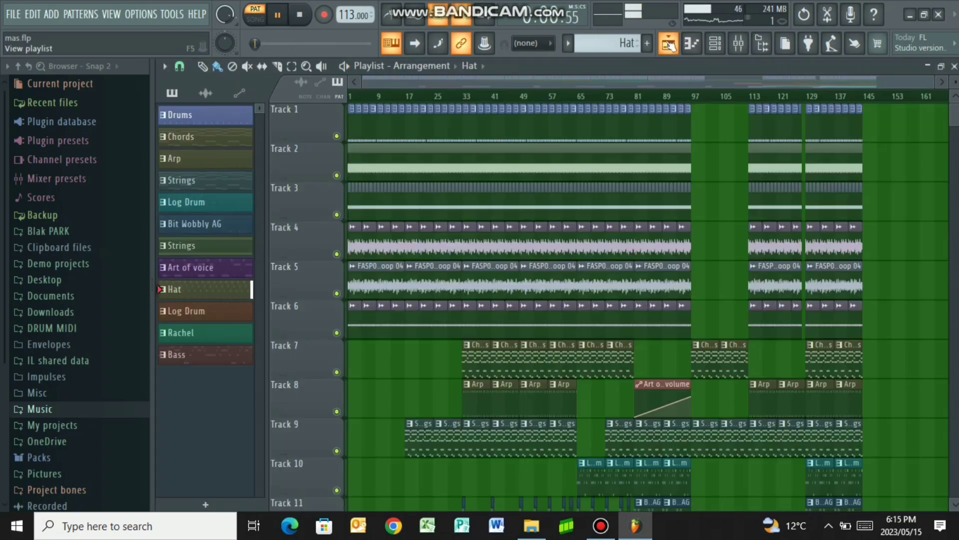
key(space)
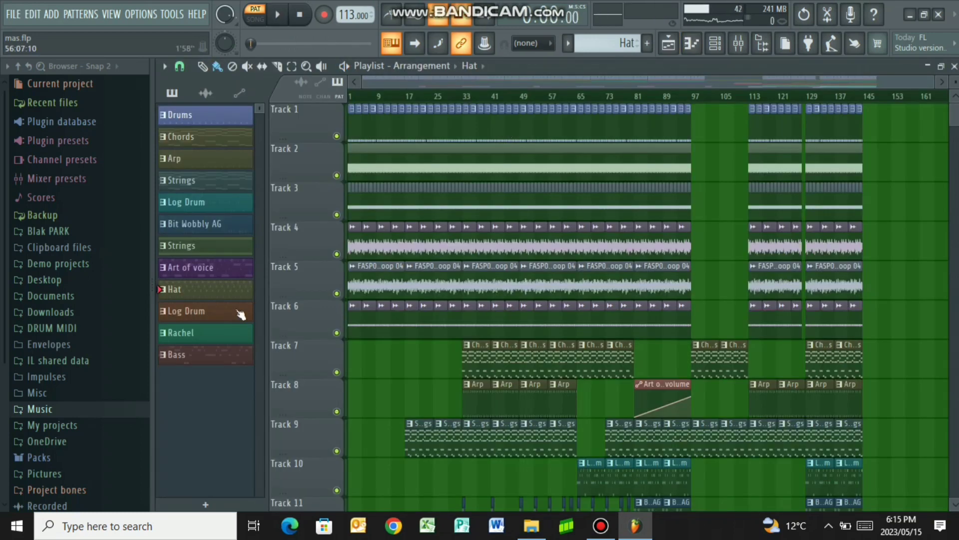
Play the second Log Drum pattern's notes in the piano roll, then return to the playlist and stop playback.
click(692, 44)
key(F6)
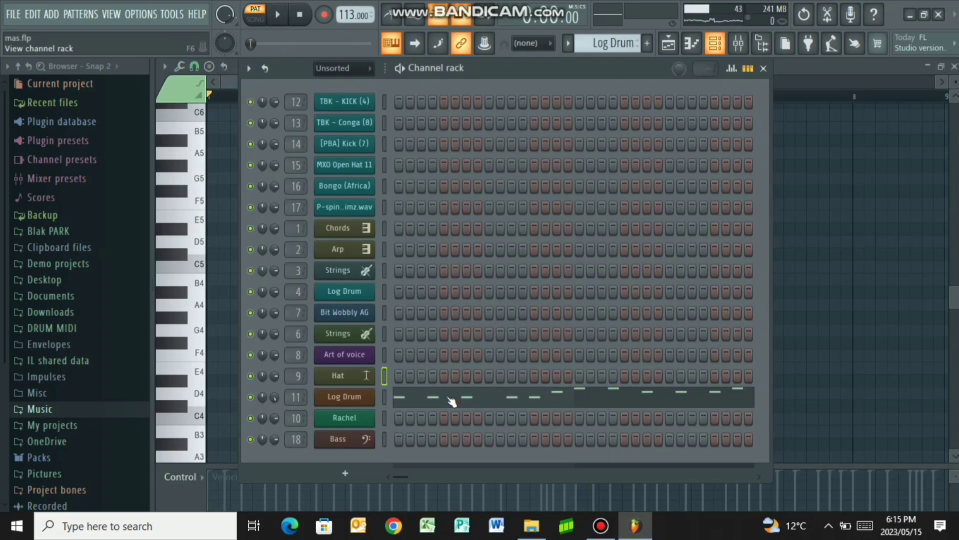
click(452, 398)
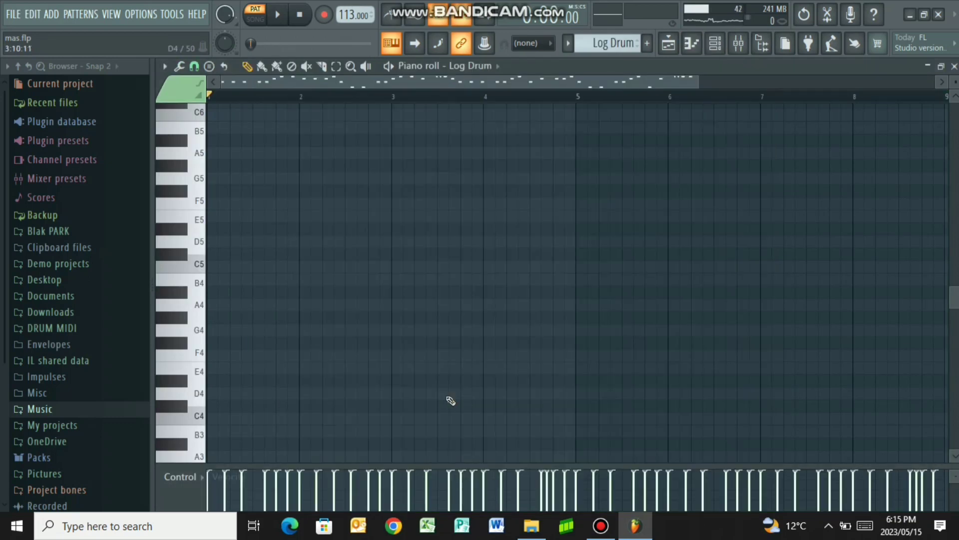
scroll(451, 401, up, 3)
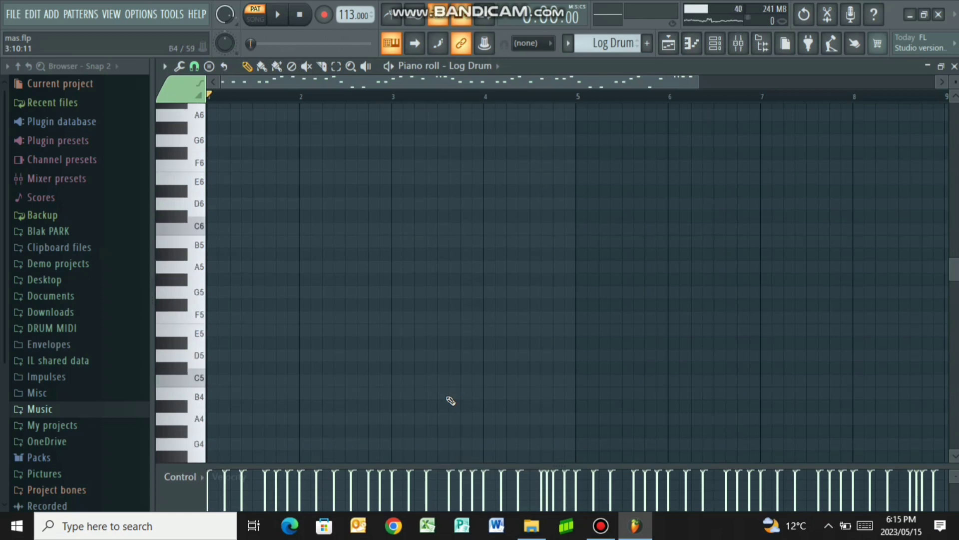
scroll(451, 401, down, 7)
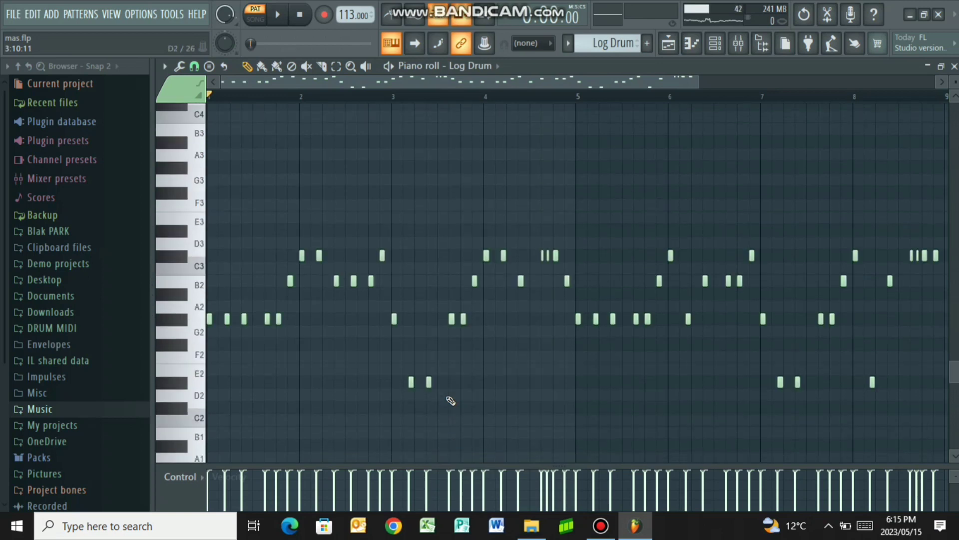
scroll(452, 400, down, 1)
key(space)
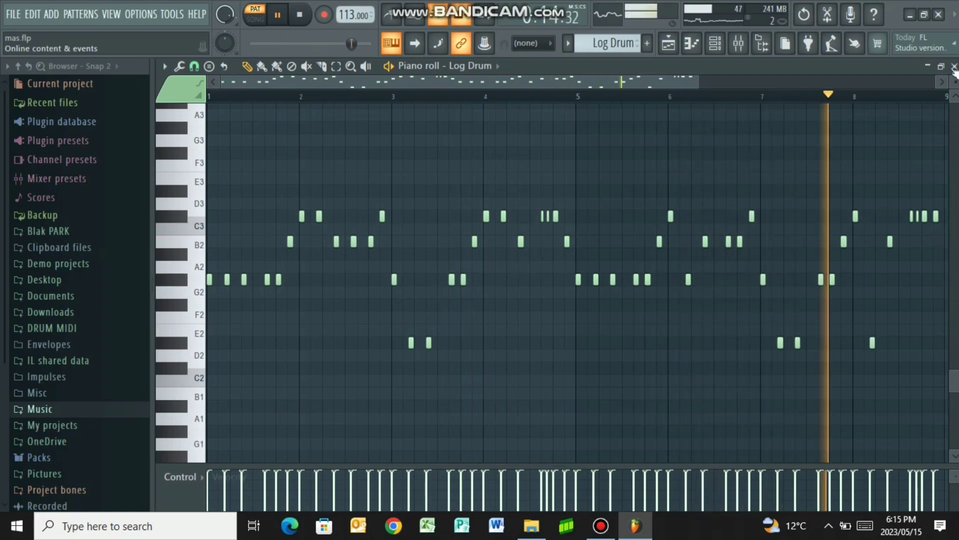
click(671, 43)
key(space)
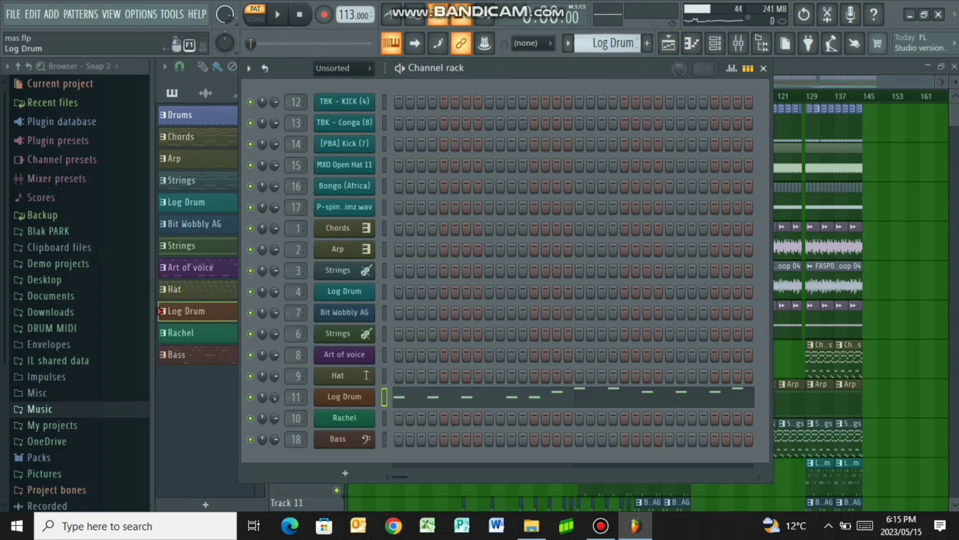
Select the Rachel pattern and play its notes in the piano roll.
scroll(611, 44, down, 1)
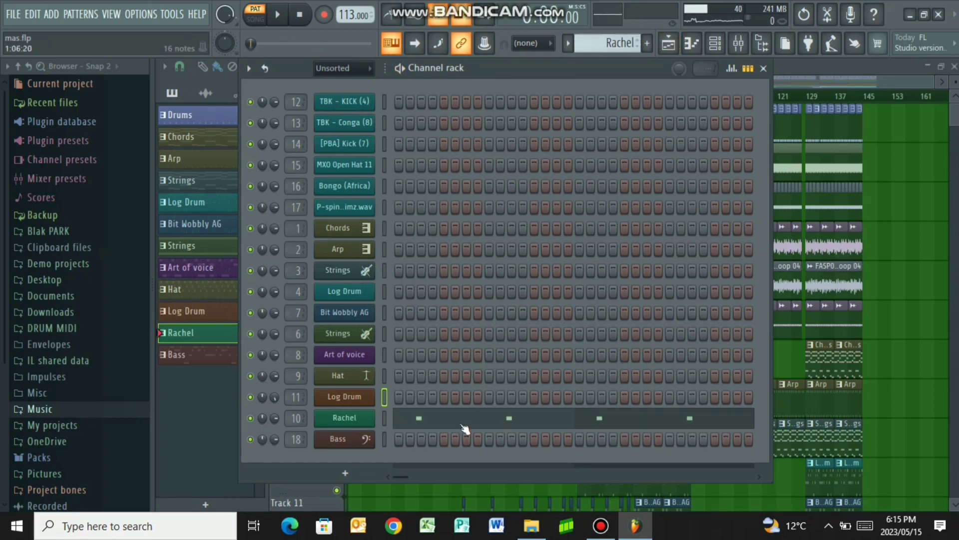
click(463, 425)
key(space)
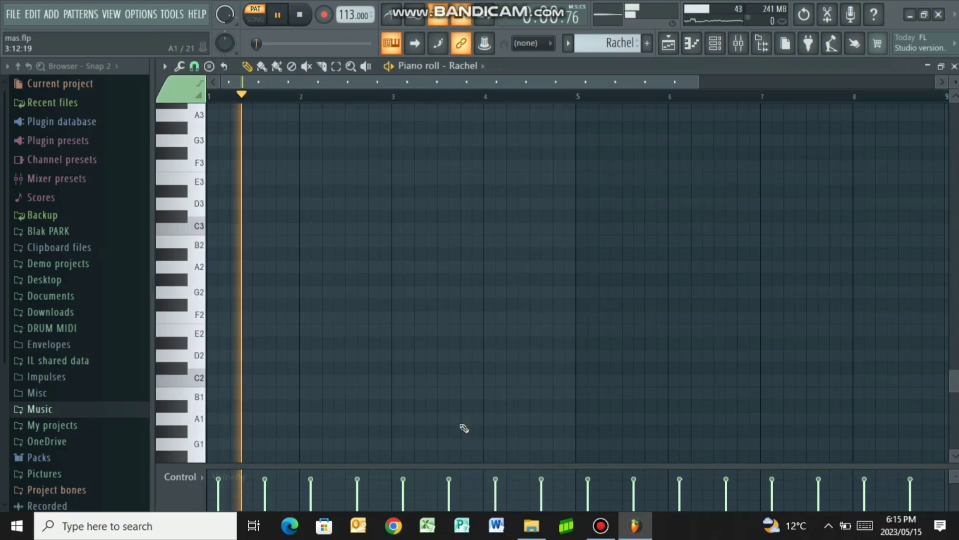
scroll(464, 428, up, 5)
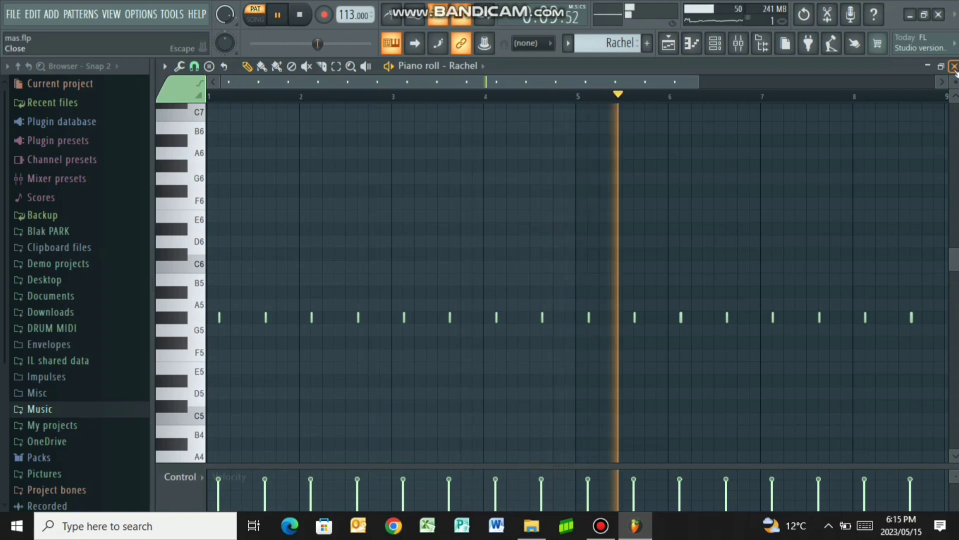
View the Rachel channel's synthesizer and its Rachel preset in the preset list, close it and stop playback.
key(Escape)
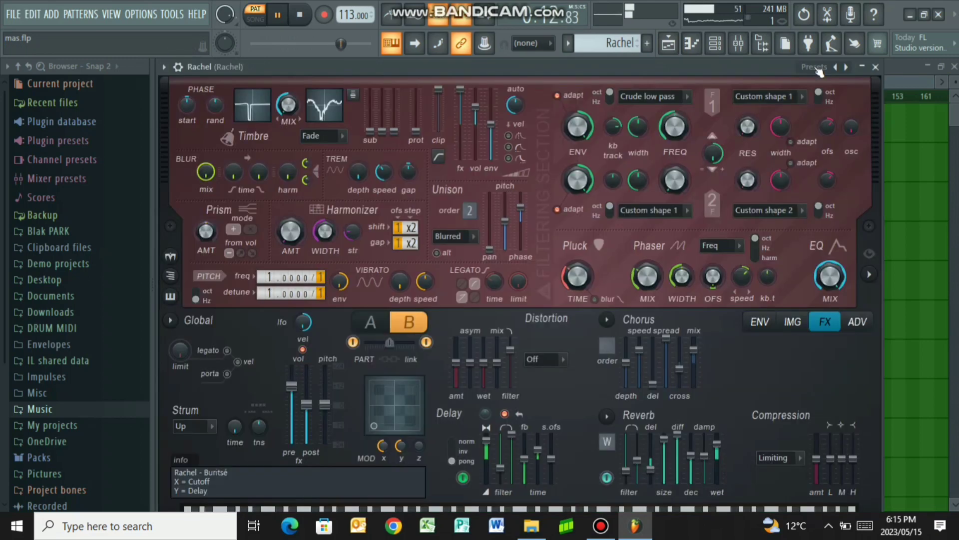
click(817, 68)
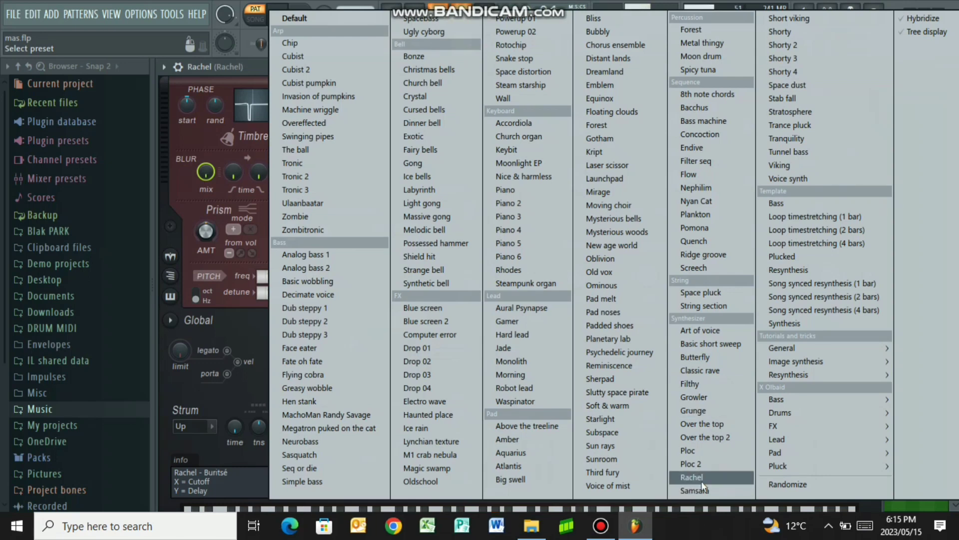
click(197, 152)
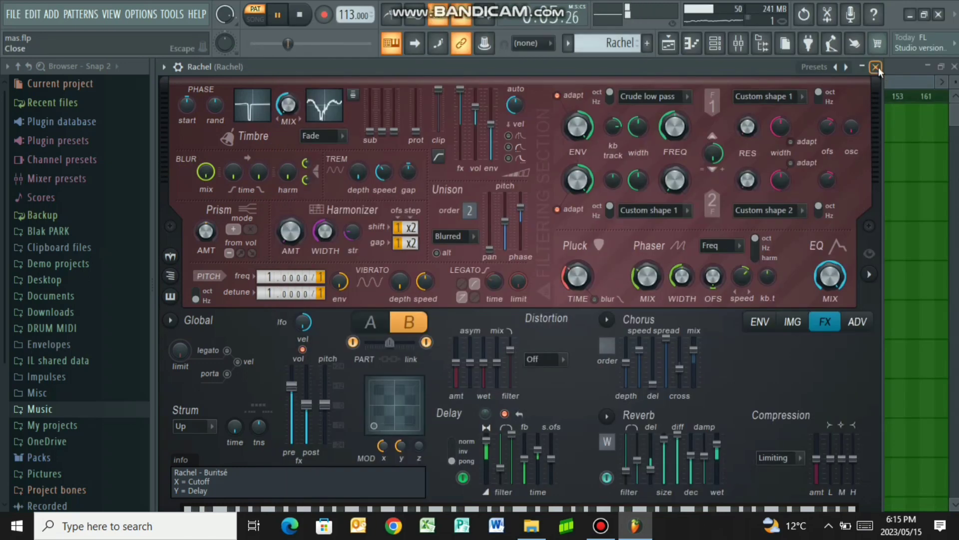
click(876, 67)
key(space)
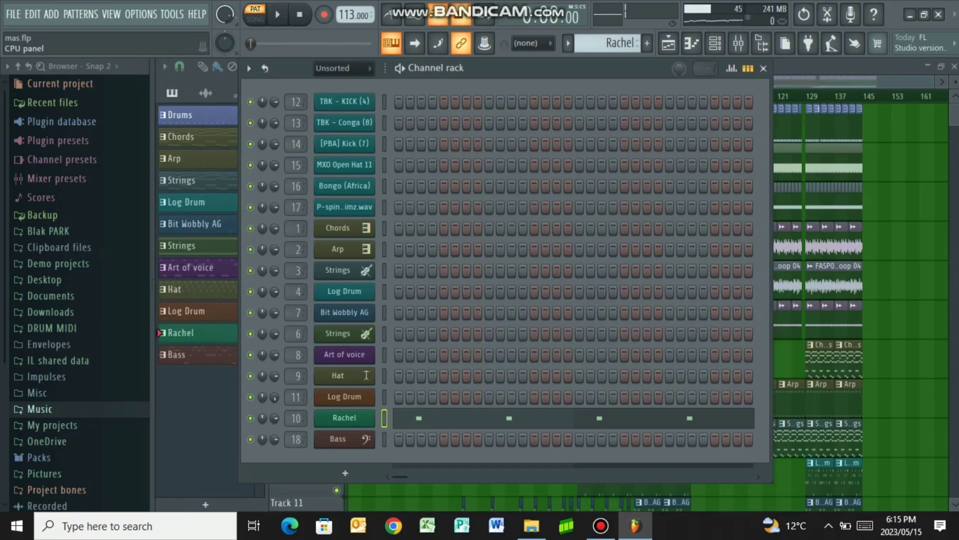
Select the Bass pattern and play its notes in the piano roll.
scroll(621, 44, down, 1)
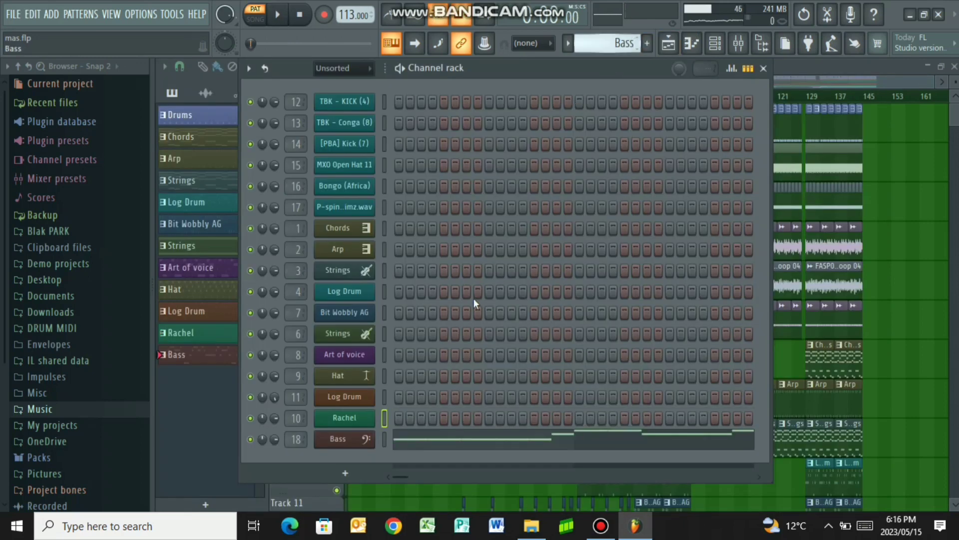
click(460, 443)
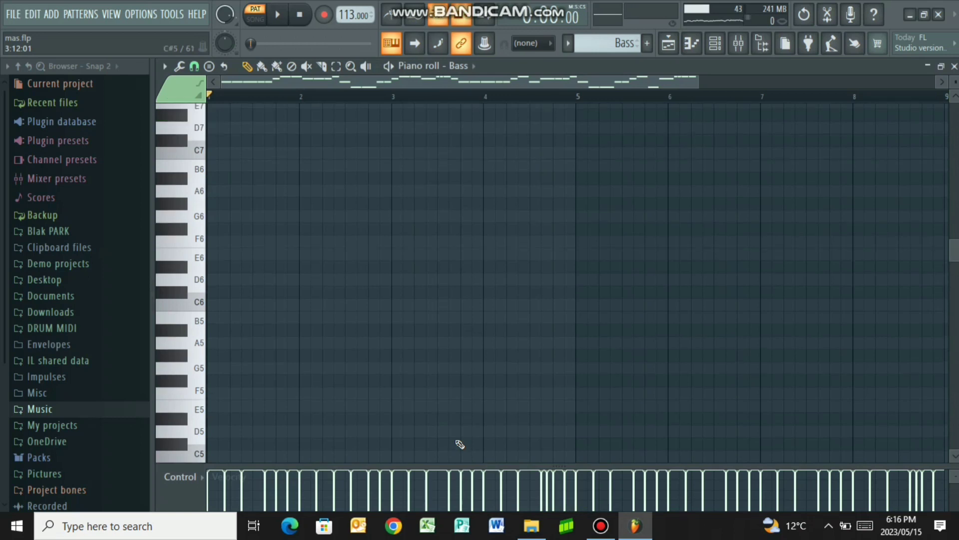
scroll(460, 443, down, 1)
key(space)
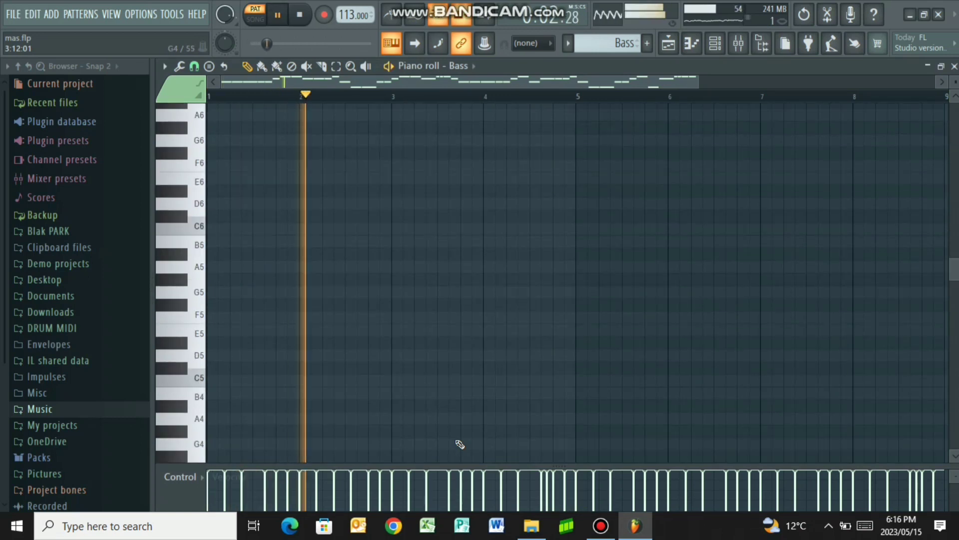
scroll(460, 444, down, 5)
scroll(460, 443, up, 6)
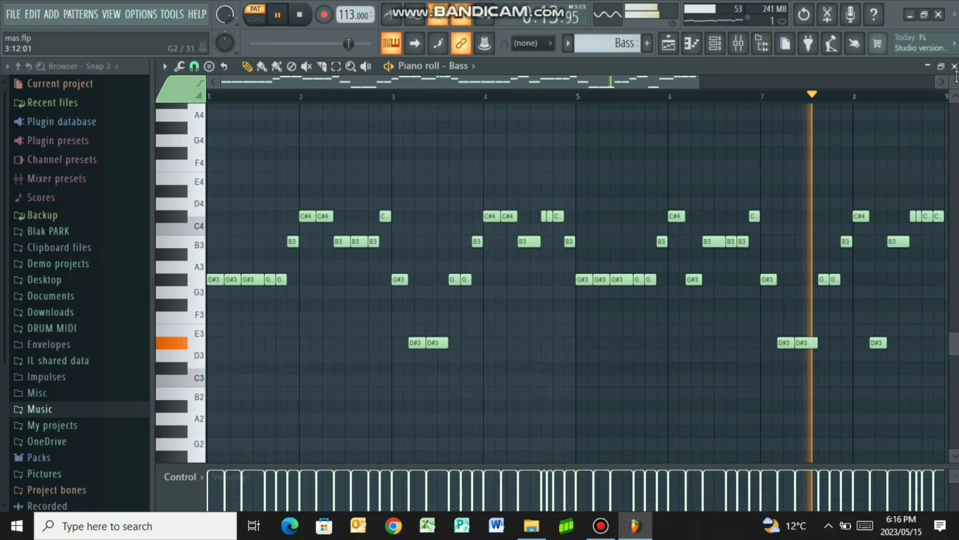
View the Bass channel's Nexus instrument with its BA Muted Bass preset and its mixer track, and stop playback in the playlist.
key(F6)
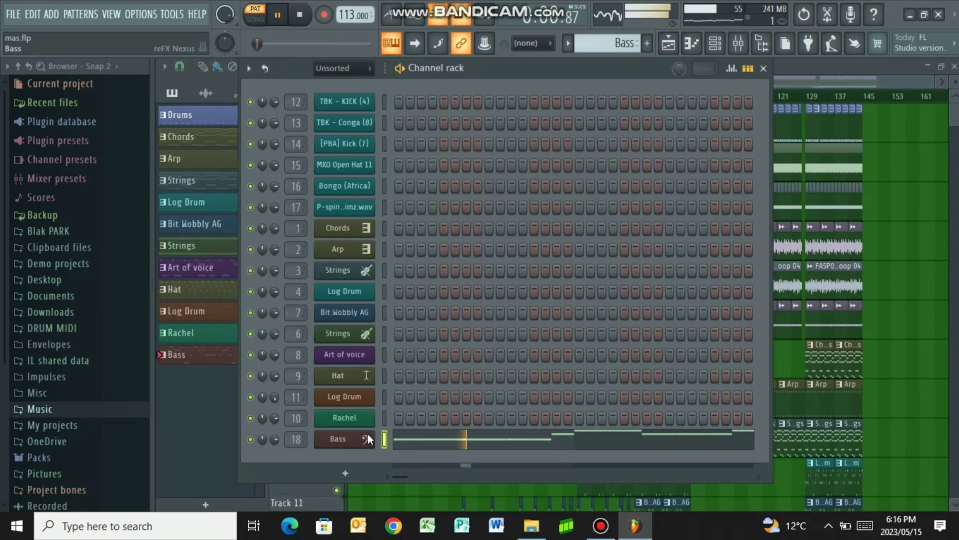
click(367, 435)
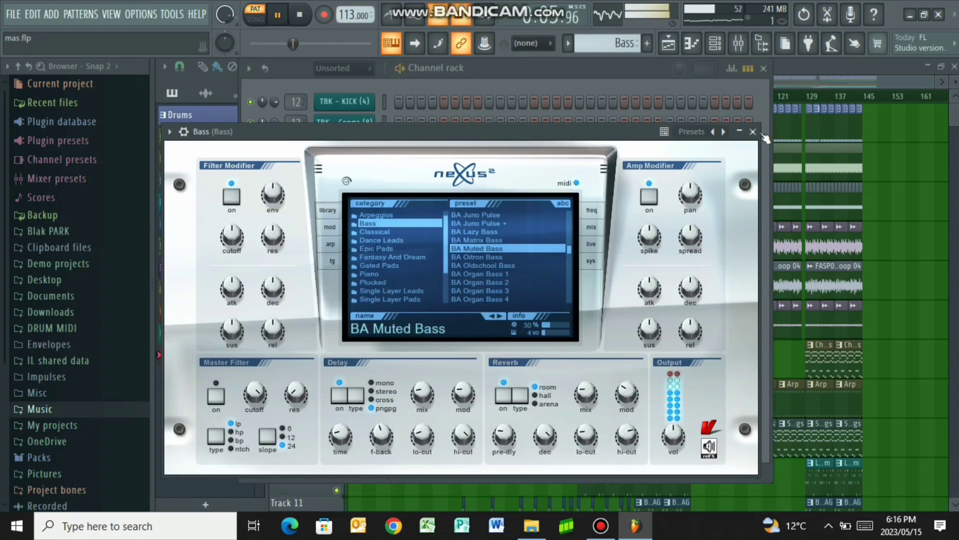
click(739, 43)
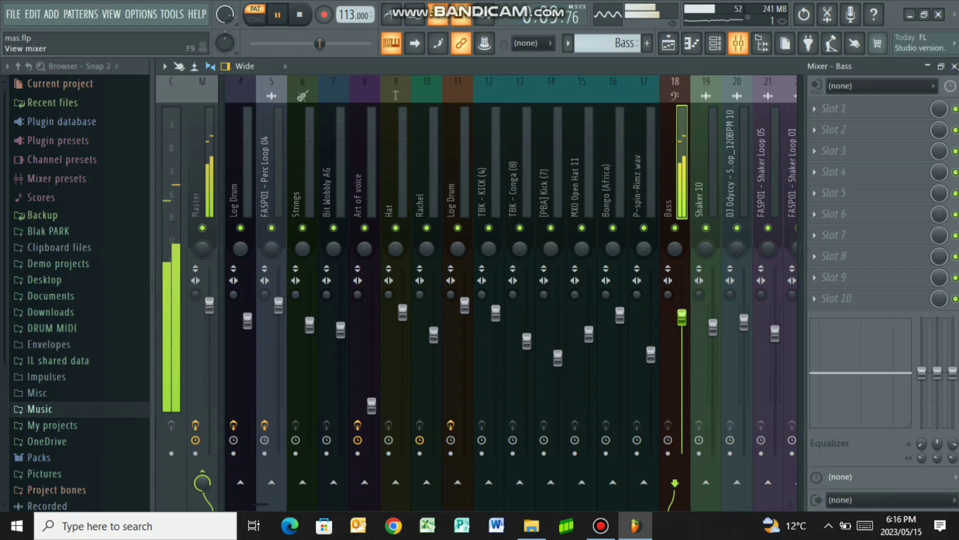
click(955, 66)
key(space)
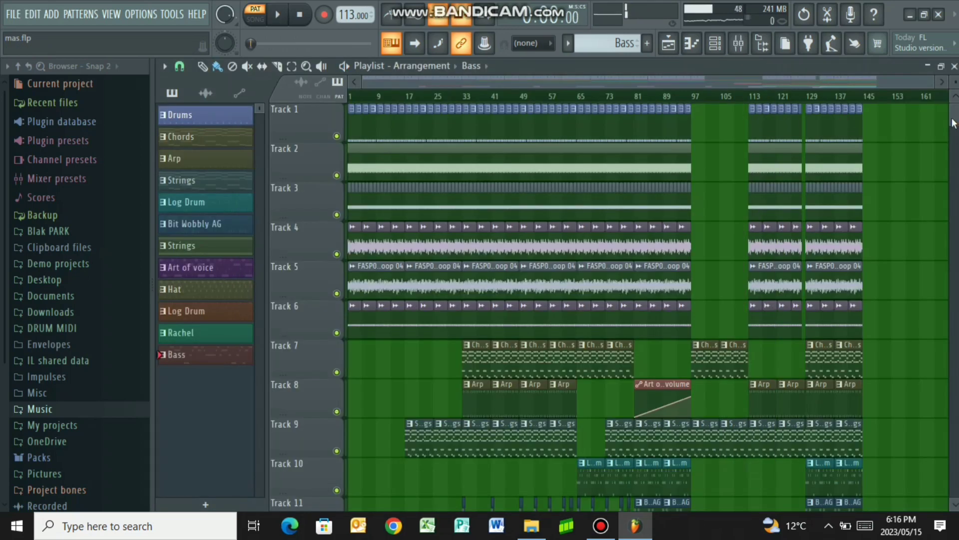
Solo Track 19 and audition its effect clips from around bars 17, 32 and 79 of the arrangement.
scroll(516, 111, down, 5)
scroll(516, 111, up, 1)
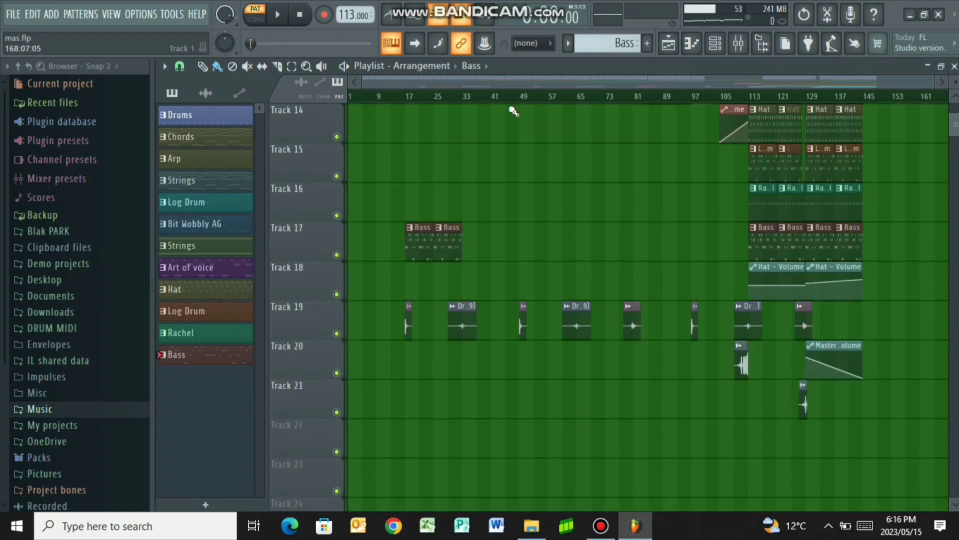
click(406, 97)
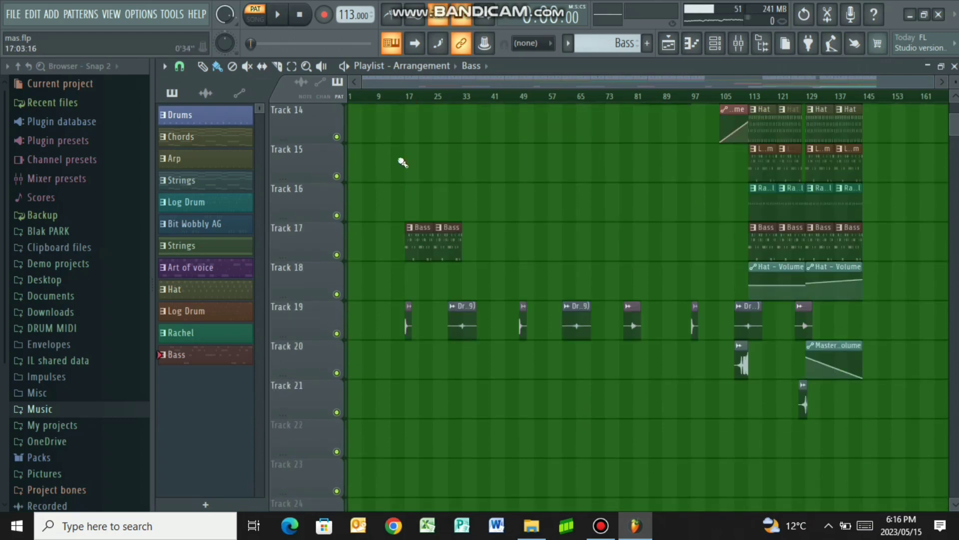
right_click(336, 334)
key(space)
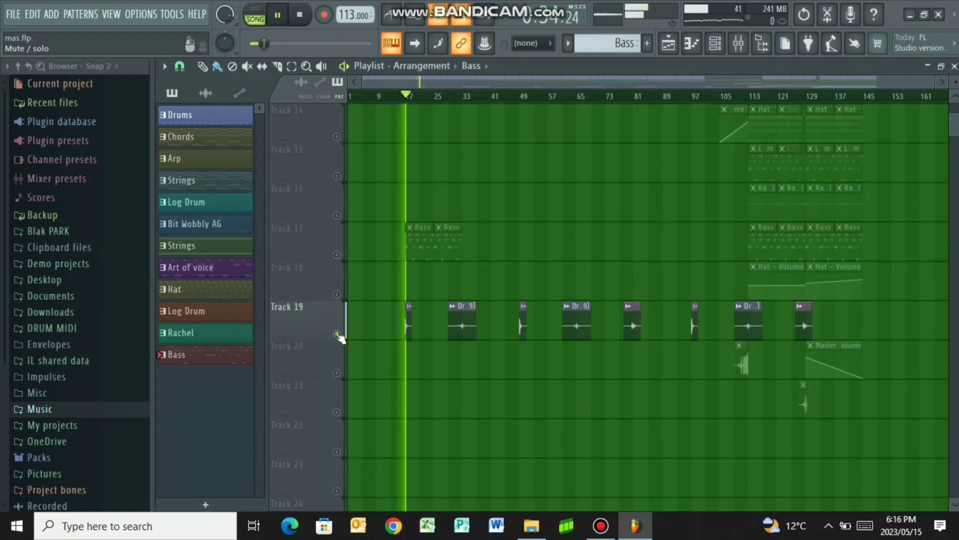
click(463, 96)
click(459, 97)
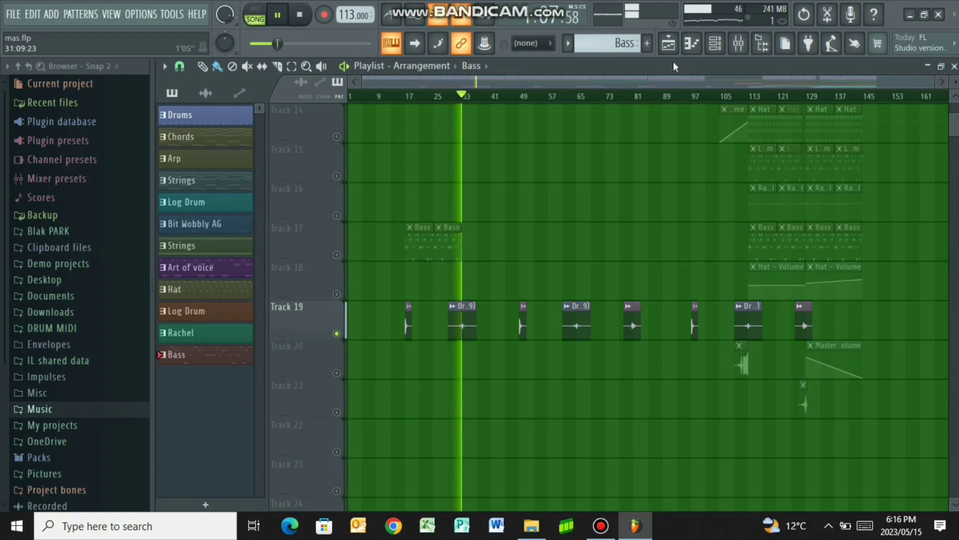
click(630, 96)
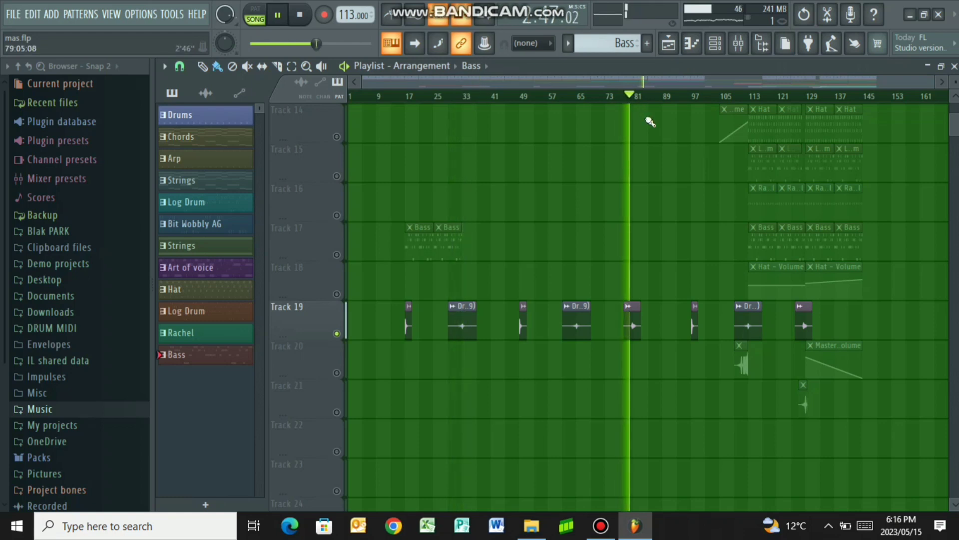
Enable Track 20, play its clip from about bar 108 and mute Track 19 to hear it alone.
click(337, 373)
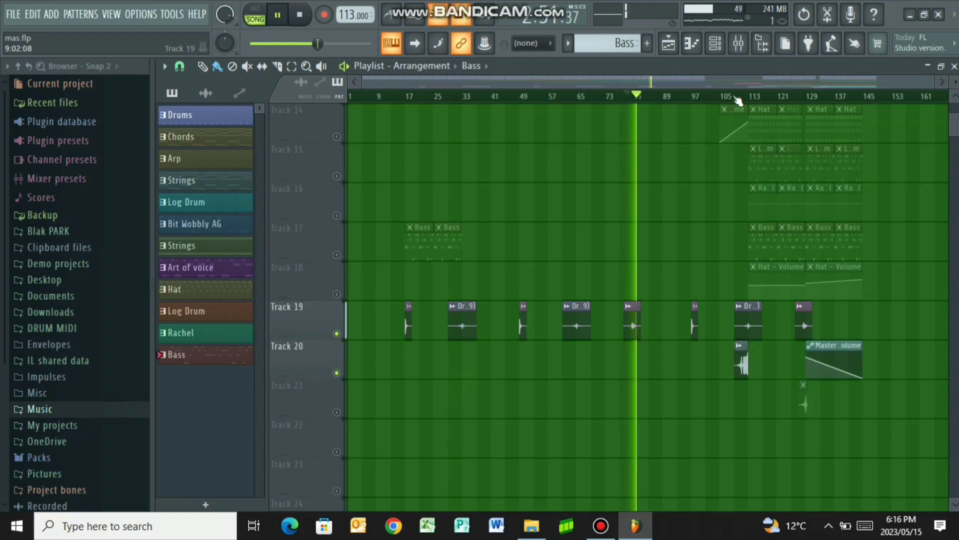
click(734, 97)
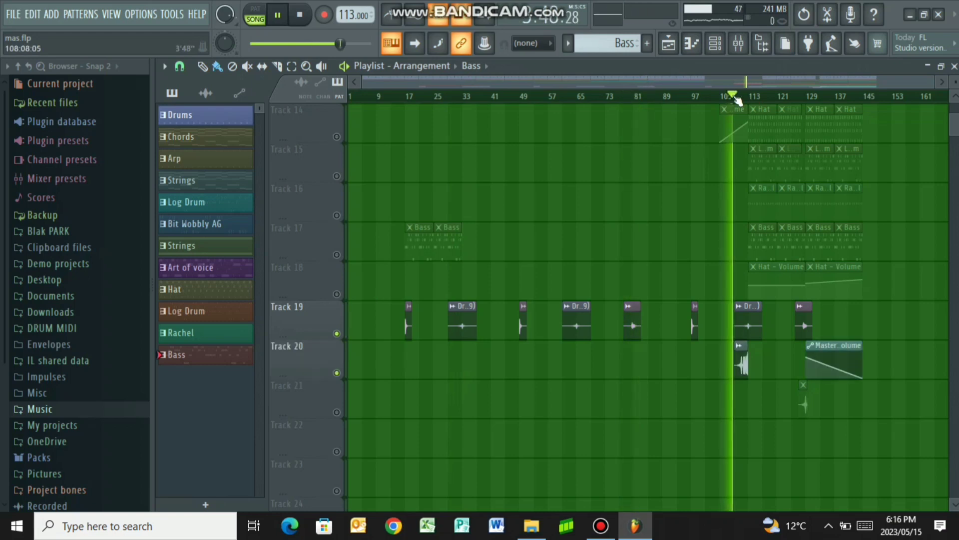
click(342, 337)
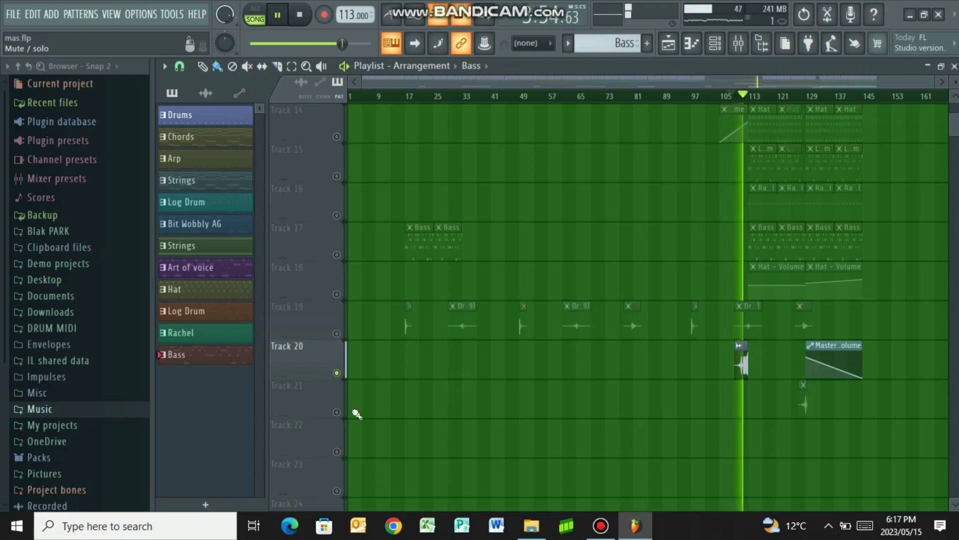
Switch from Track 20 to Track 21, play its clip near bar 127 and enable Track 19 with it.
click(337, 411)
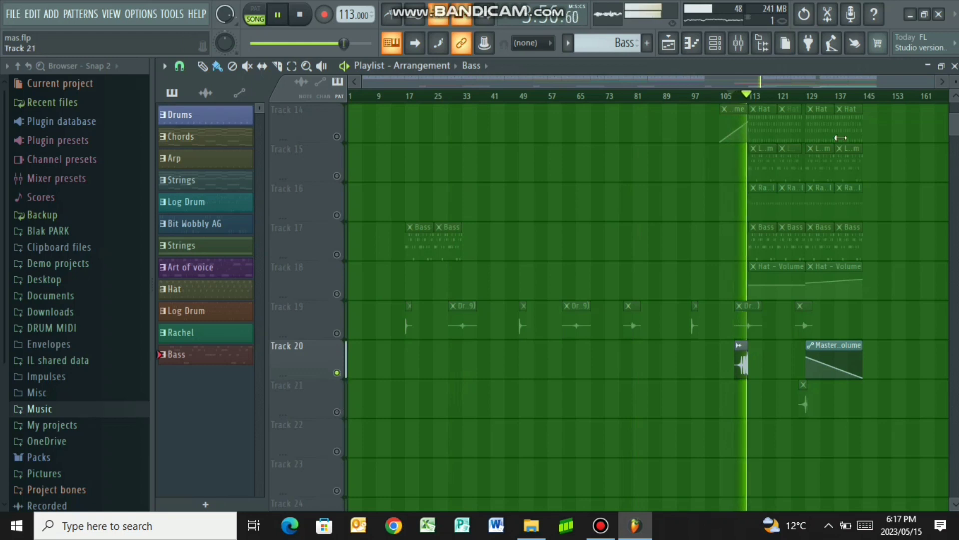
click(336, 373)
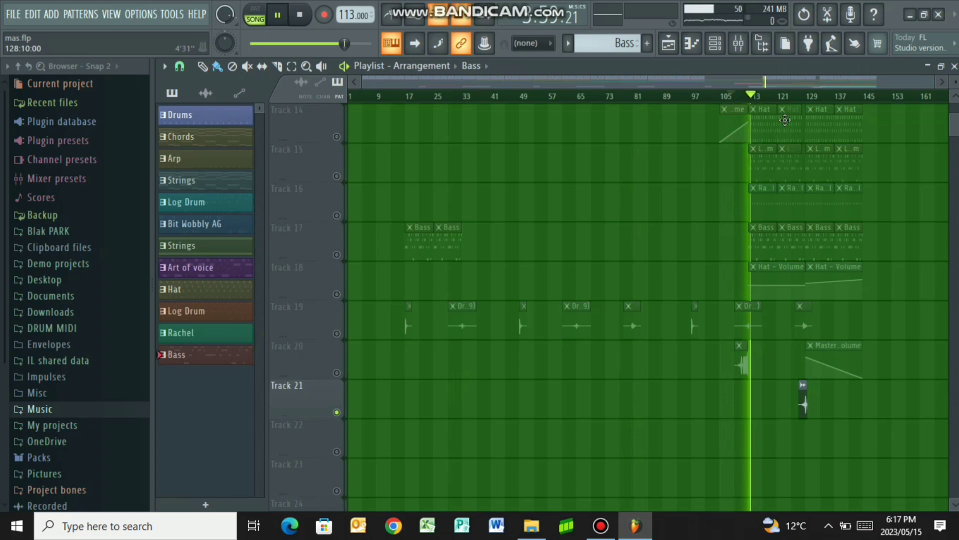
click(336, 334)
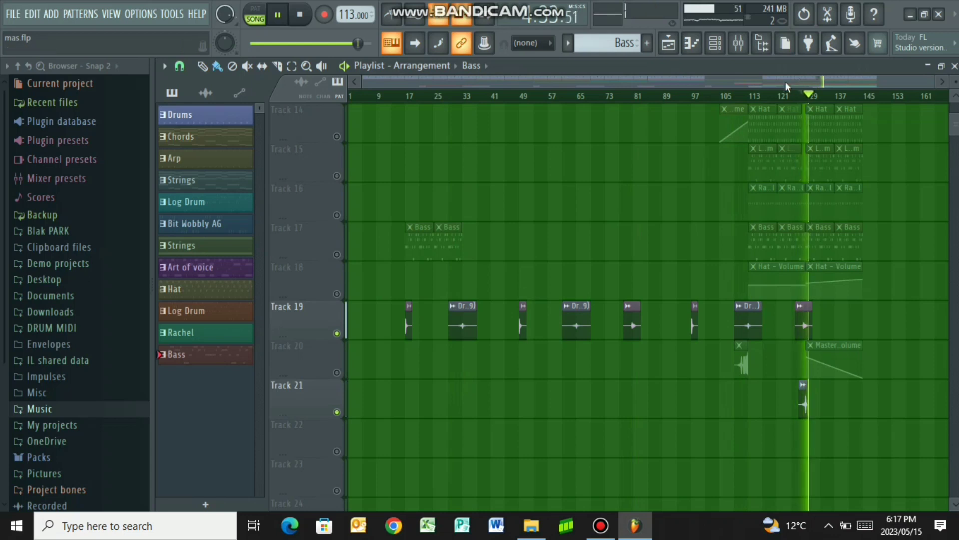
Unmute all playlist tracks and stop playback.
scroll(525, 104, up, 5)
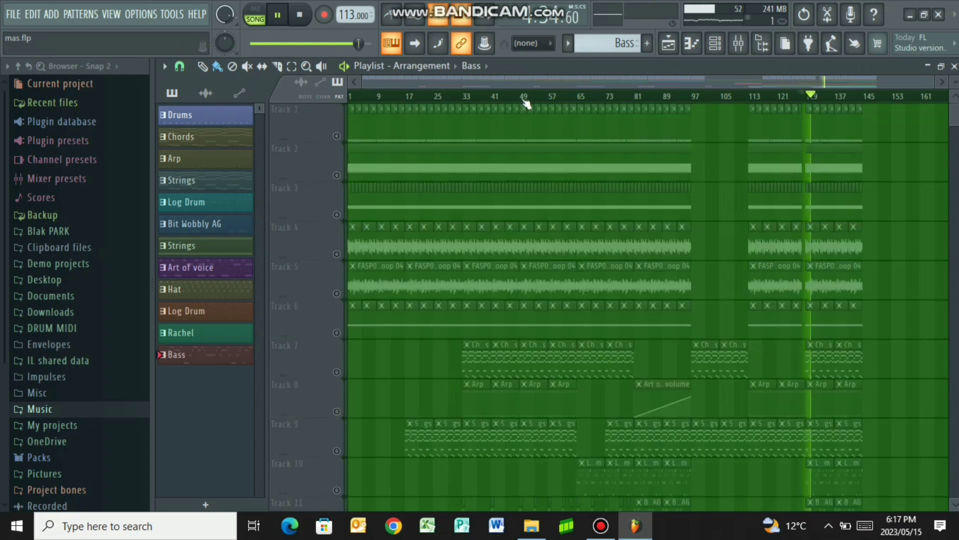
click(337, 136)
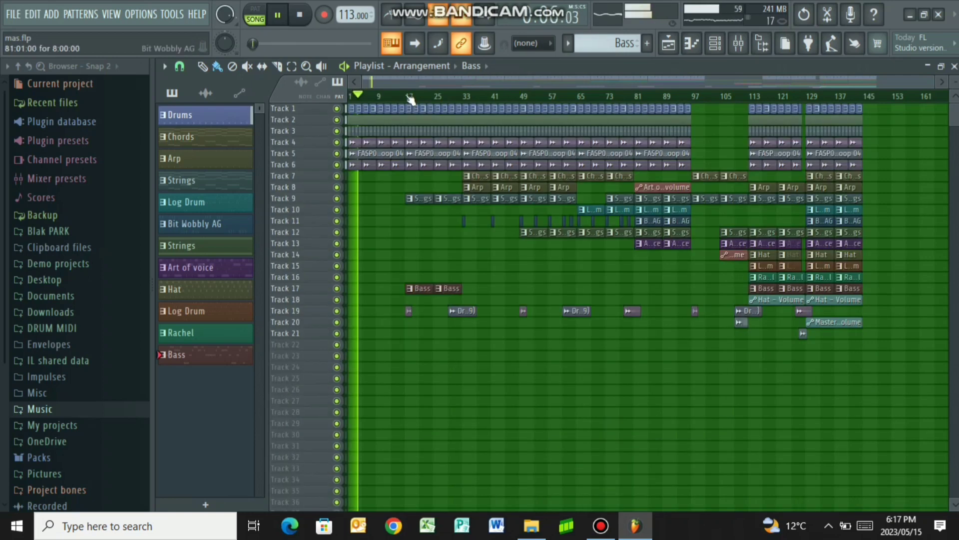
key(space)
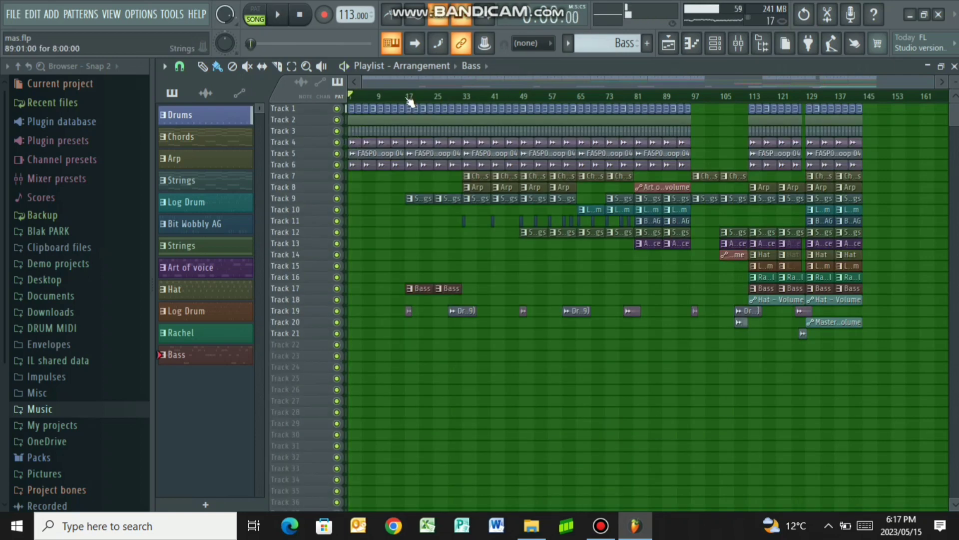
Play the full arrangement from about bar 17 and stop it.
click(409, 98)
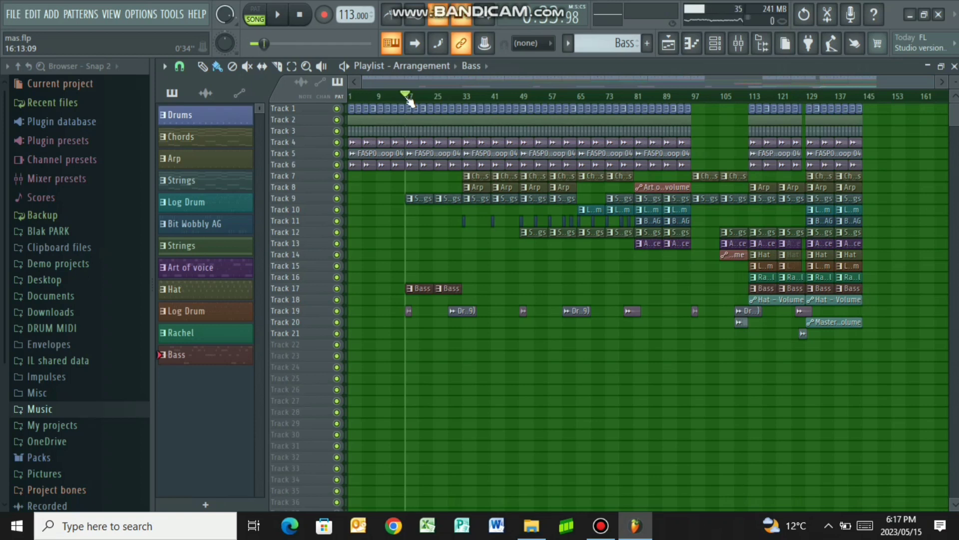
key(space)
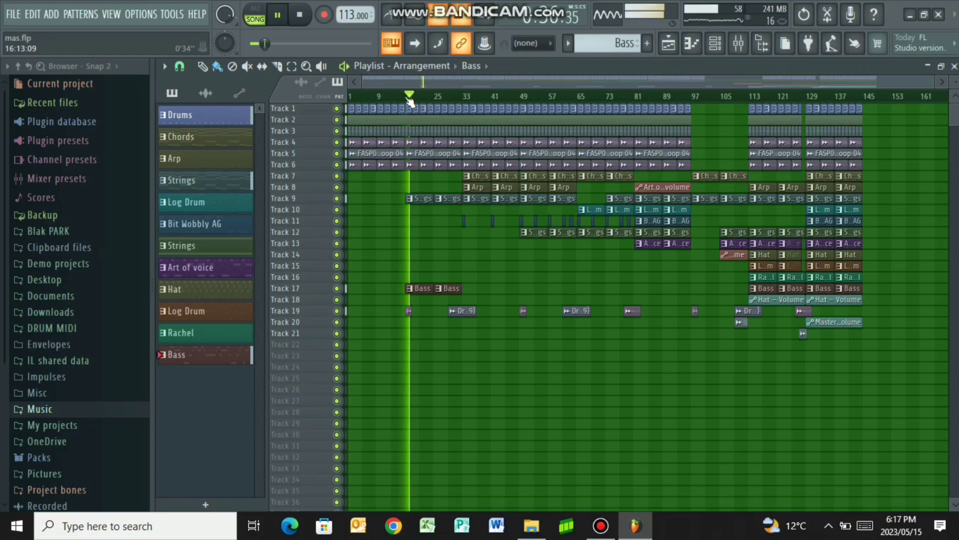
key(space)
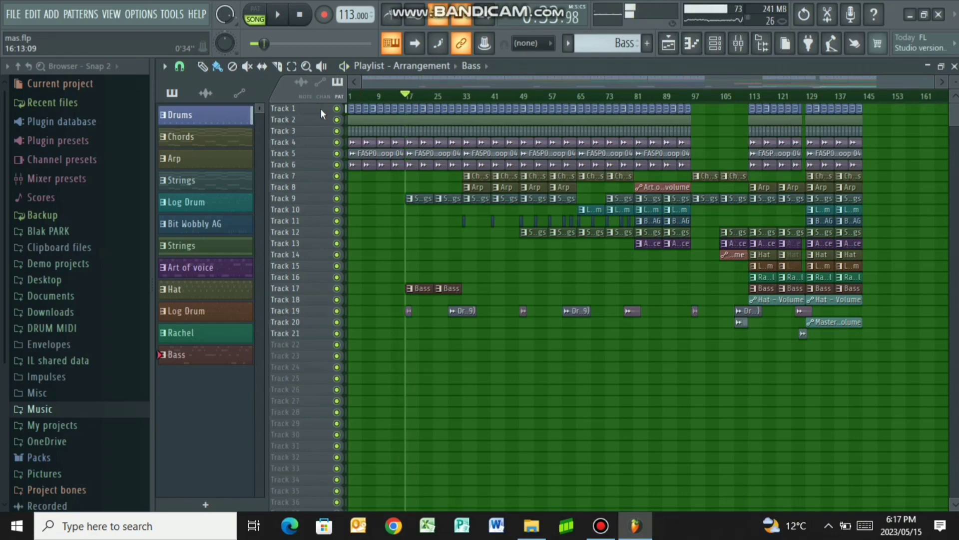